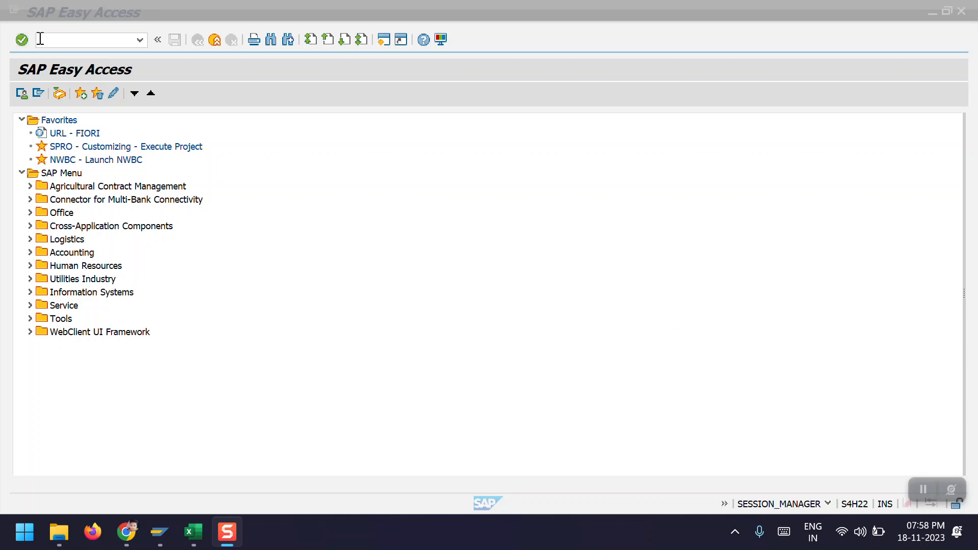
Open transaction F-90 for an asset acquisition from purchase with vendor
{"action": "left_click", "coordinate": [66, 39]}
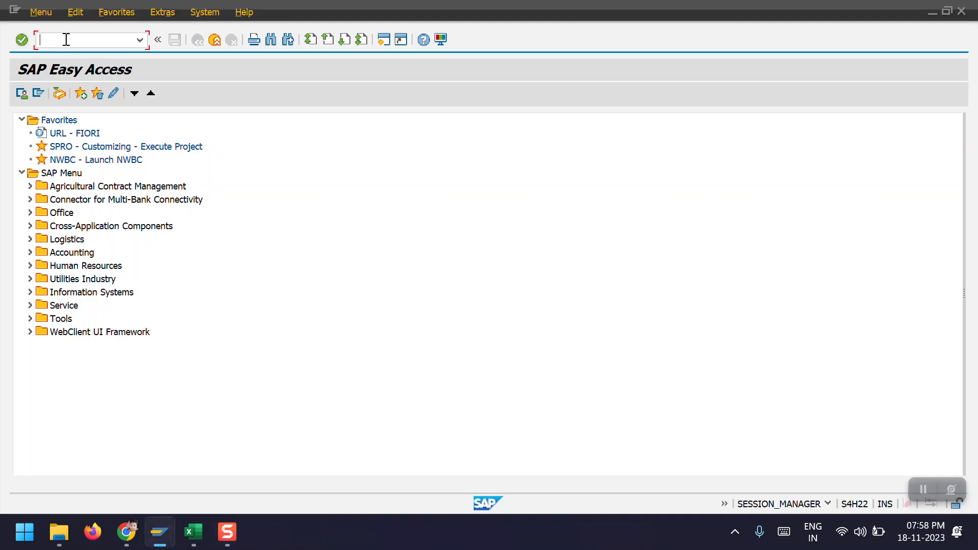
{"action": "type", "text": "f-90"}
{"action": "key", "text": "Return"}
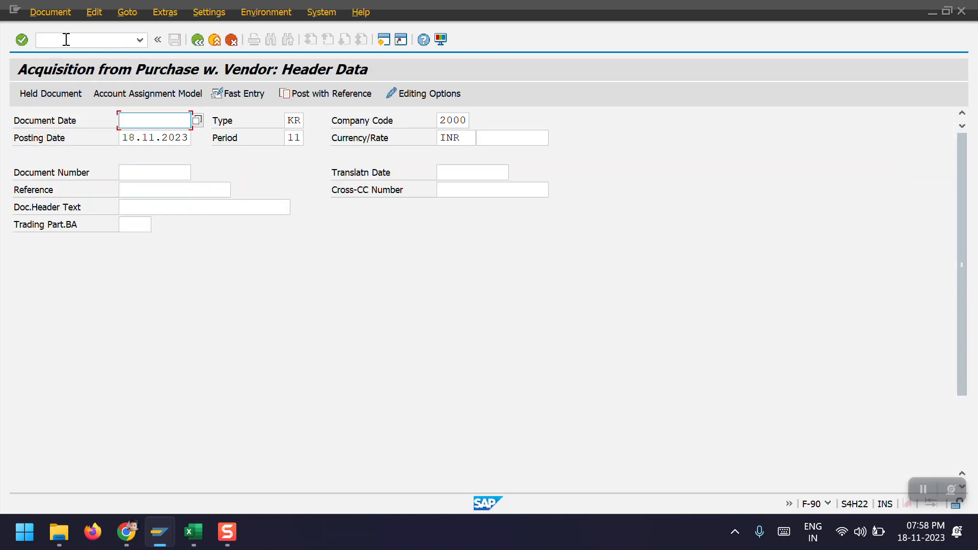
Set both the document date and posting date to 01.01.2023 and the period to 01
{"action": "key", "text": "Down"}
{"action": "key", "text": "Return"}
{"action": "key", "text": "ctrl+a"}
{"action": "key", "text": "ctrl+c"}
{"action": "key", "text": "Down"}
{"action": "key", "text": "ctrl+a"}
{"action": "key", "text": "ctrl+v"}
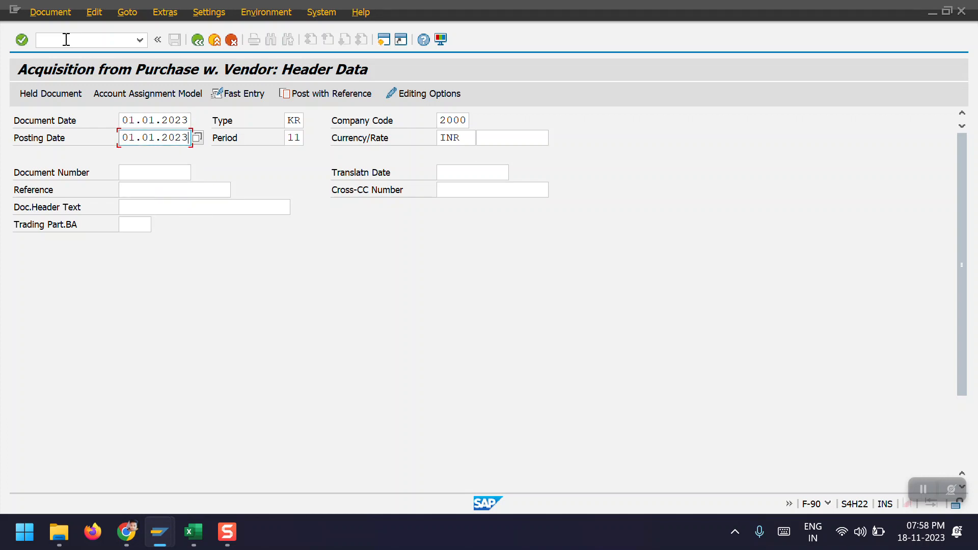
{"action": "key", "text": "Tab"}
{"action": "key", "text": "BackSpace"}
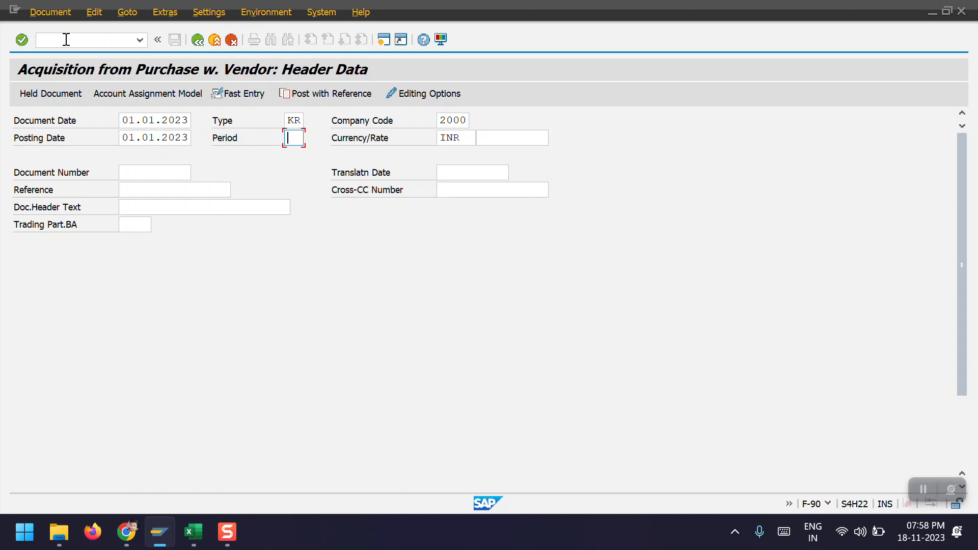
{"action": "type", "text": "01"}
{"action": "key", "text": "Tab"}
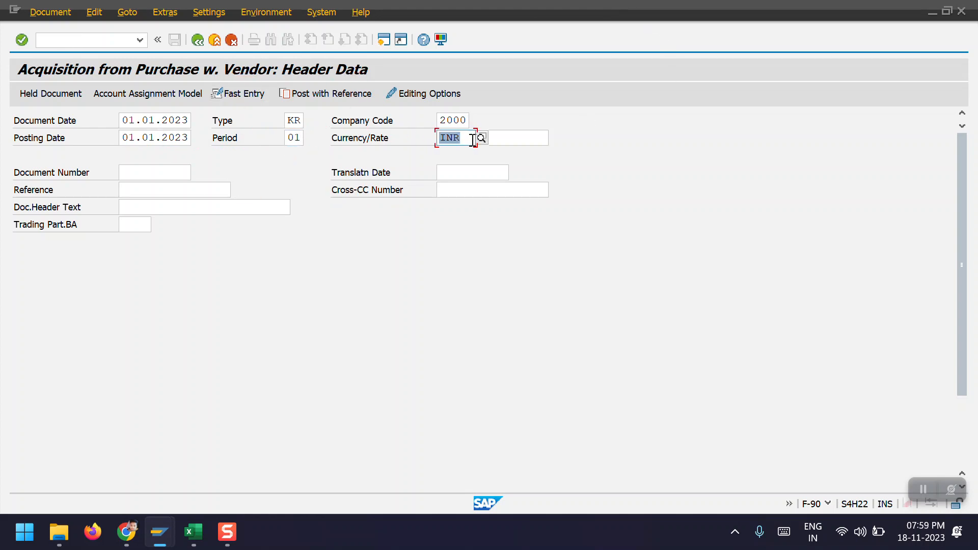
Enter "Asset Acquisition - Vendo" as the document header text and go to the first line item
{"action": "left_click", "coordinate": [201, 208]}
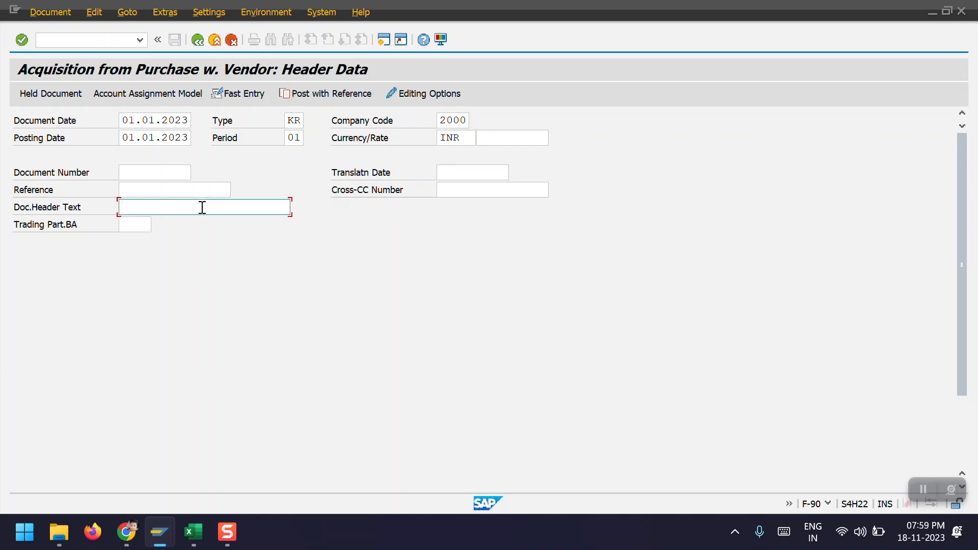
{"action": "key", "text": "Down"}
{"action": "key", "text": "Return"}
{"action": "key", "text": "Return"}
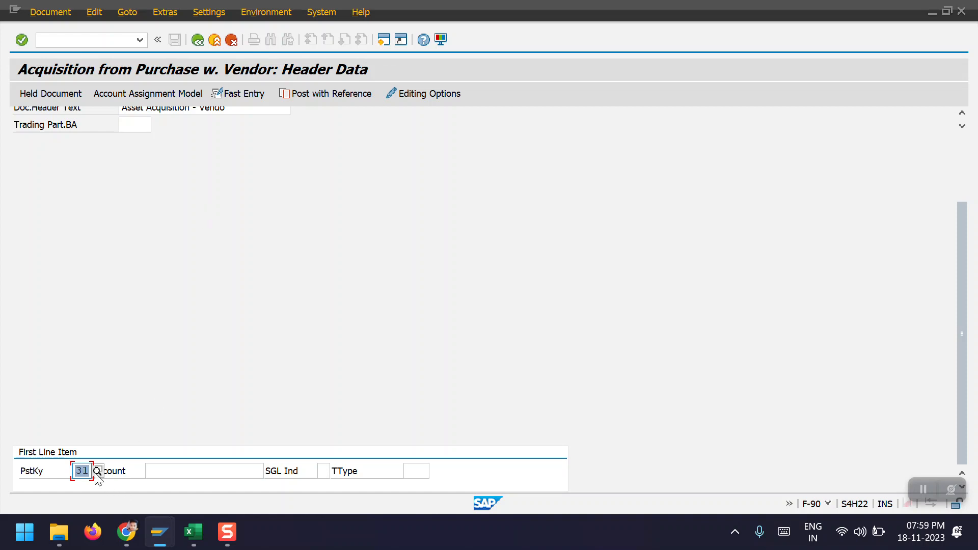
Enter the vendor account of ABC Paints LTD for the first line item with posting key 31 and continue to its details
{"action": "left_click", "coordinate": [176, 469]}
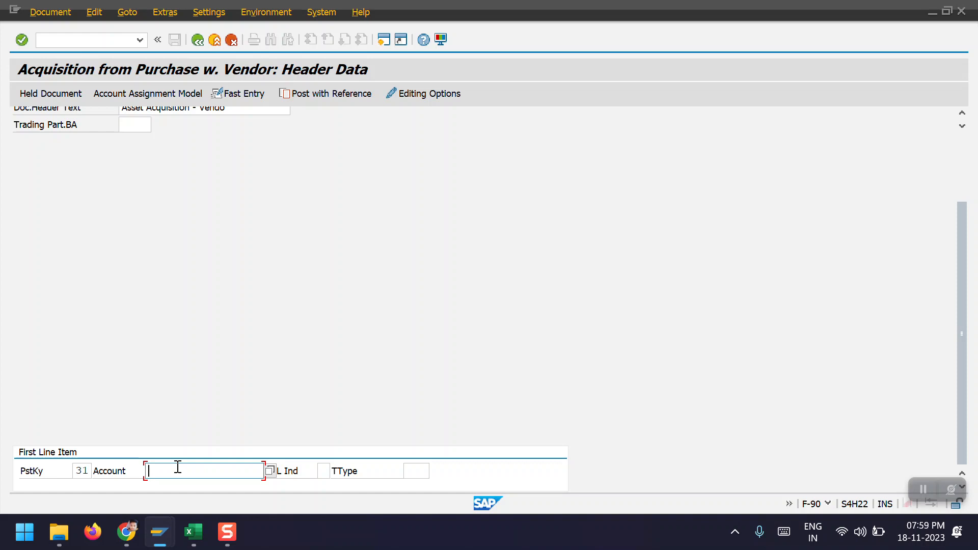
{"action": "left_click", "coordinate": [177, 467]}
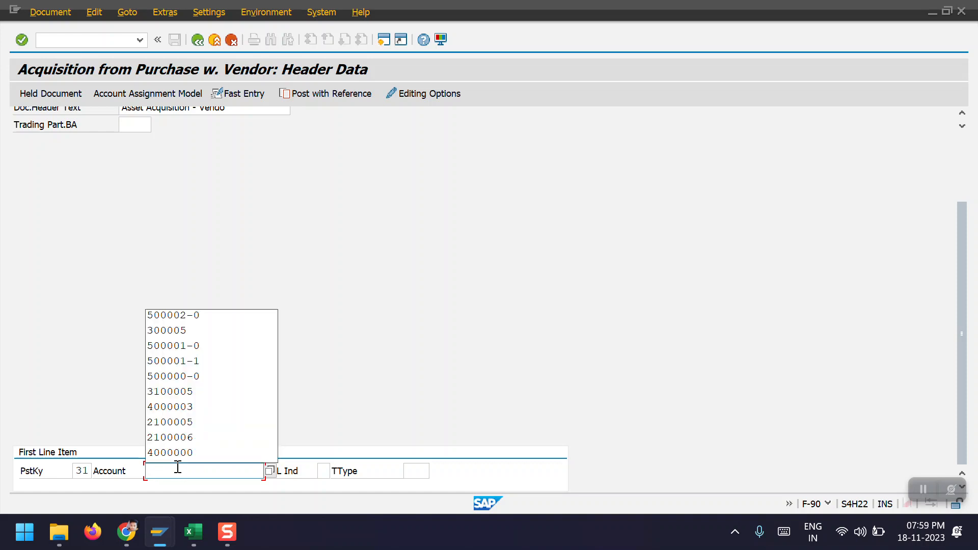
{"action": "key", "text": "Down"}
{"action": "key", "text": "Down"}
{"action": "key", "text": "Return"}
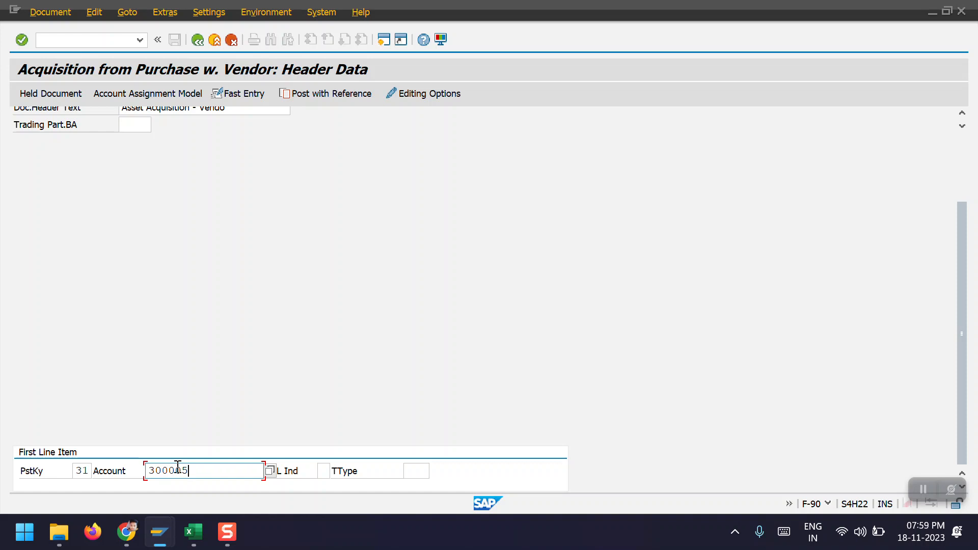
{"action": "key", "text": "Return"}
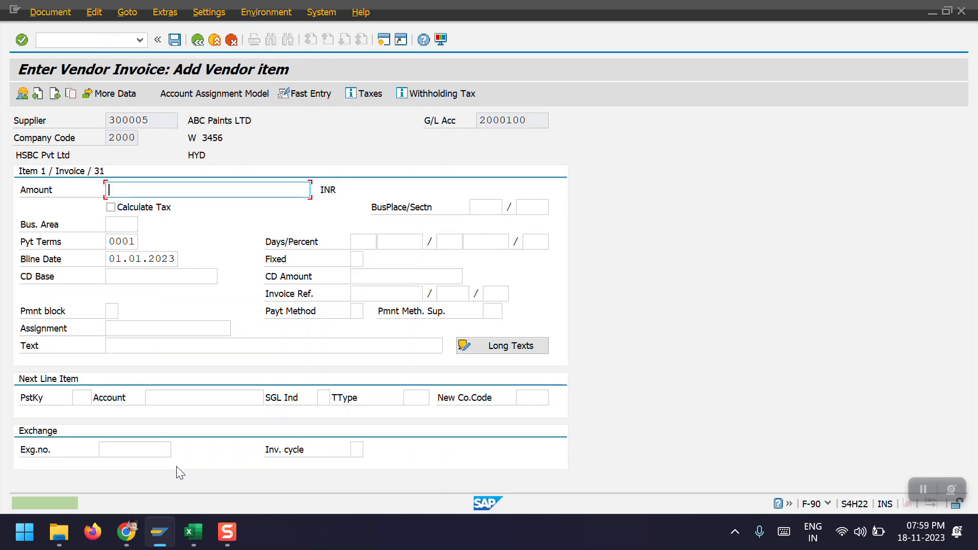
Set the vendor item's amount to 100000 and its text to "asset acquistion Furnitures"
{"action": "key", "text": "Down"}
{"action": "key", "text": "Down"}
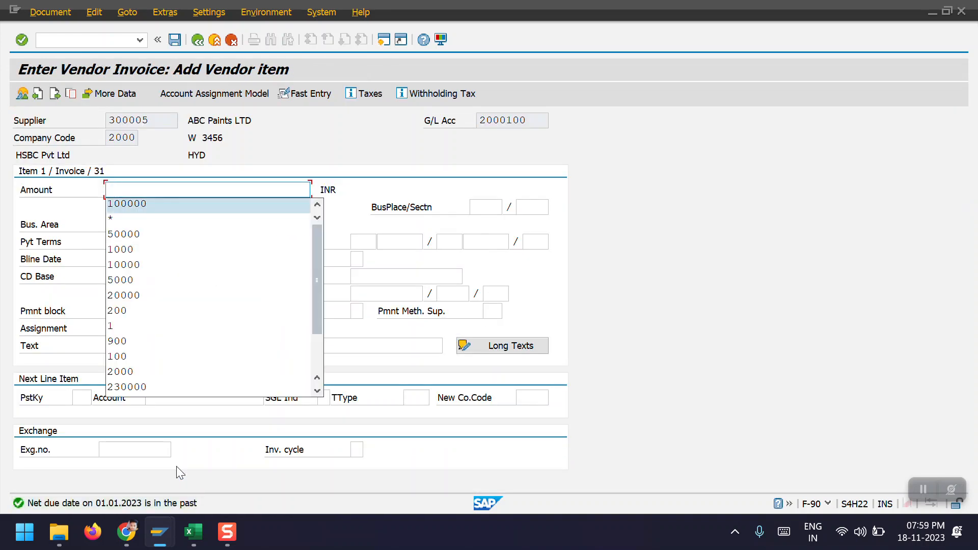
{"action": "key", "text": "Return"}
{"action": "key", "text": "Tab"}
{"action": "key", "text": "Tab"}
{"action": "key", "text": "Tab"}
{"action": "key", "text": "Tab"}
{"action": "key", "text": "Tab"}
{"action": "key", "text": "Tab"}
{"action": "key", "text": "Tab"}
{"action": "key", "text": "Tab"}
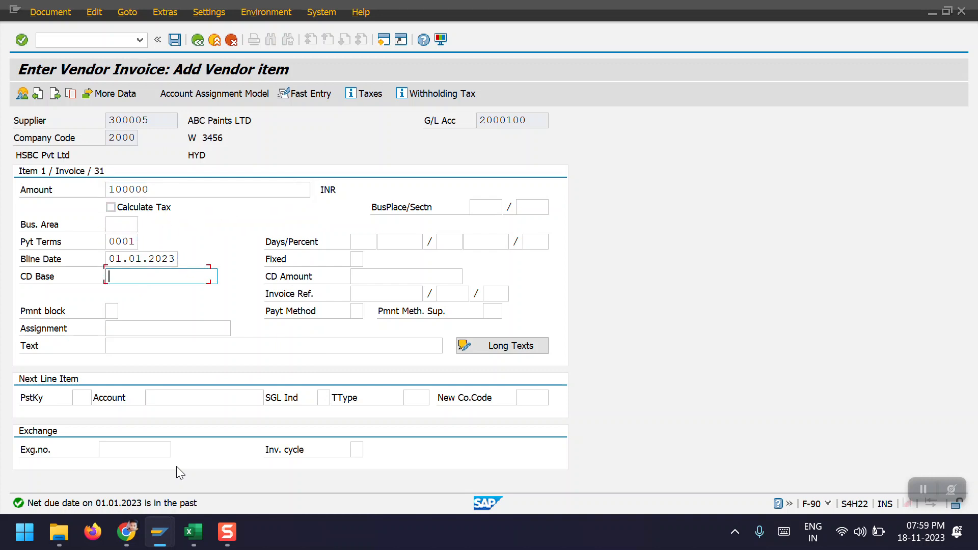
{"action": "key", "text": "Down"}
{"action": "key", "text": "Return"}
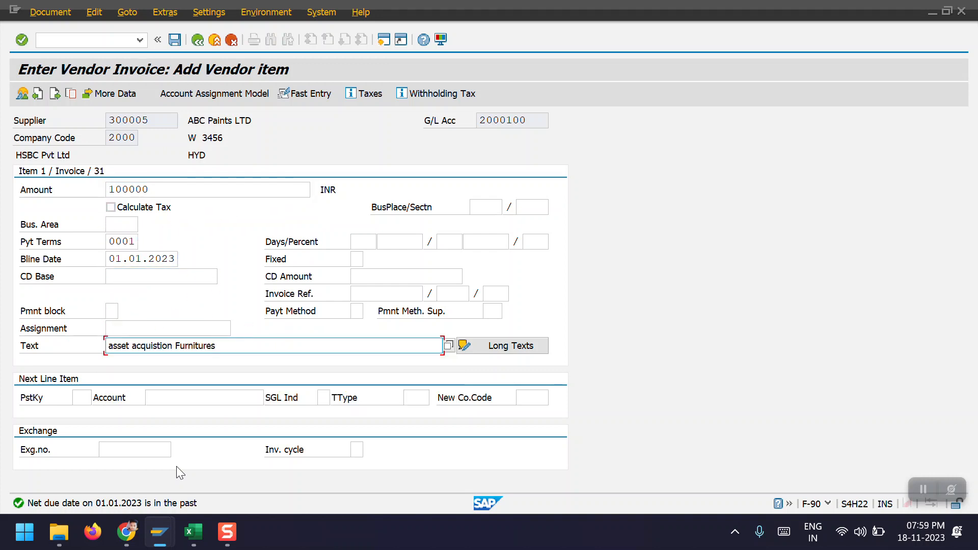
Choose posting key 70 (Debit asset) for the next line item from the list of posting keys
{"action": "key", "text": "Tab"}
{"action": "key", "text": "Tab"}
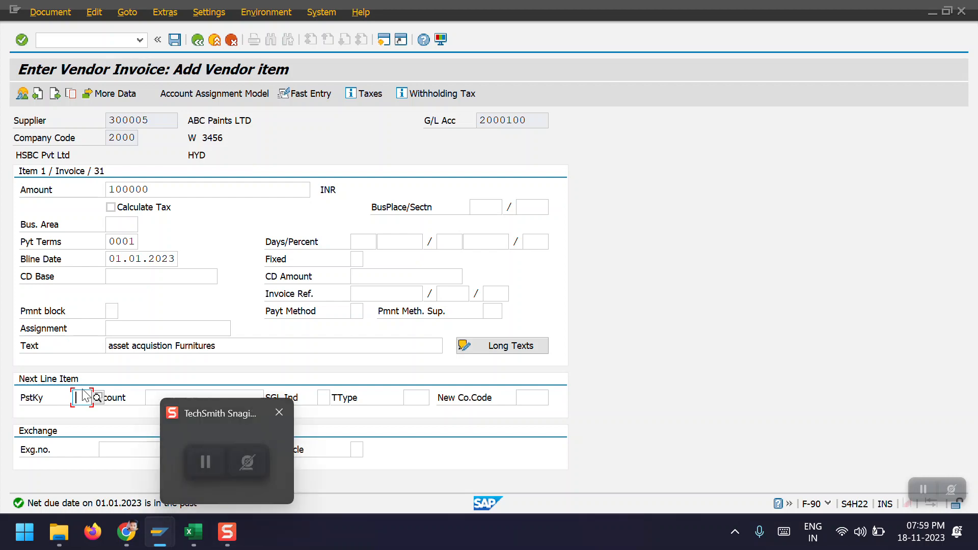
{"action": "left_click", "coordinate": [99, 397]}
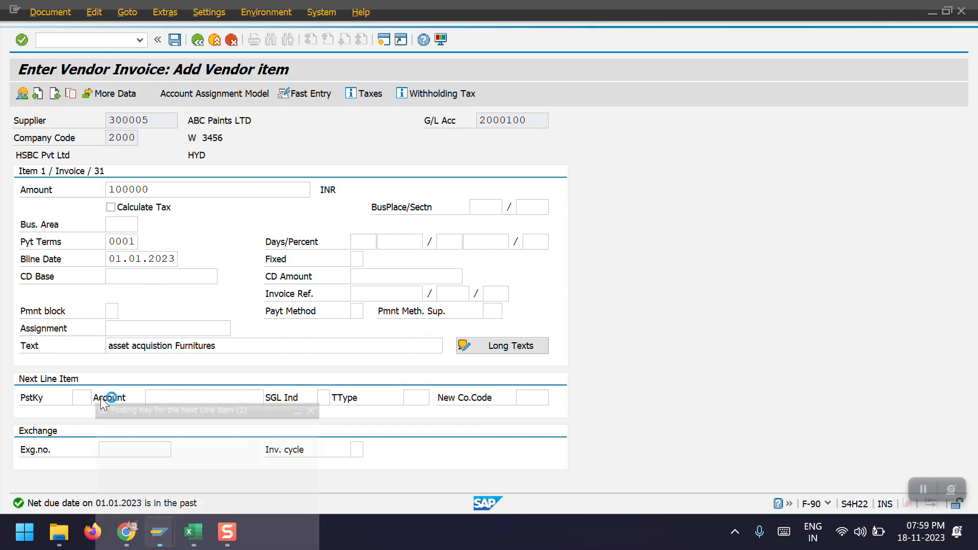
{"action": "scroll", "coordinate": [114, 264], "scroll_direction": "down", "scroll_amount": 8}
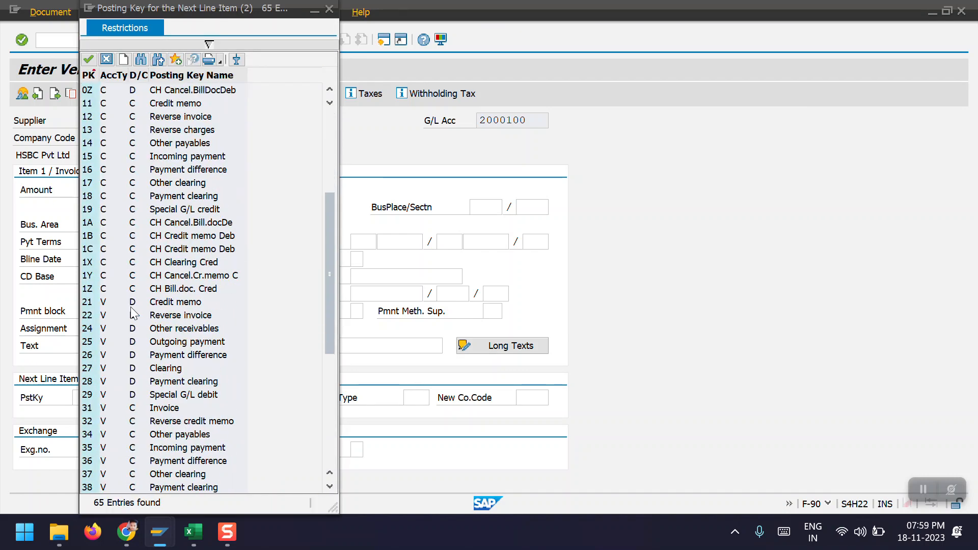
{"action": "double_click", "coordinate": [117, 420]}
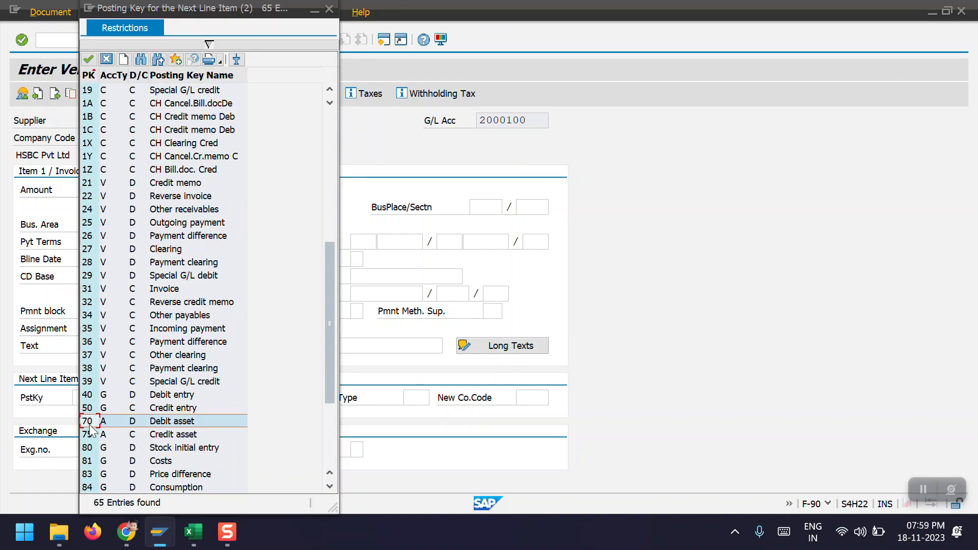
Assign the Office Furnitures asset 500003-0 with transaction type 100 to the next line item and continue to the asset item
{"action": "left_click", "coordinate": [176, 398]}
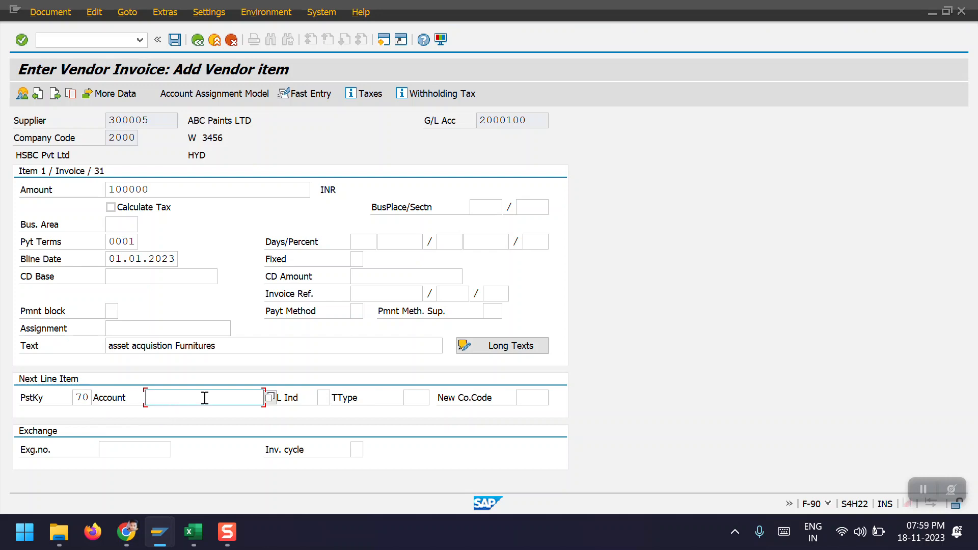
{"action": "left_click", "coordinate": [269, 399]}
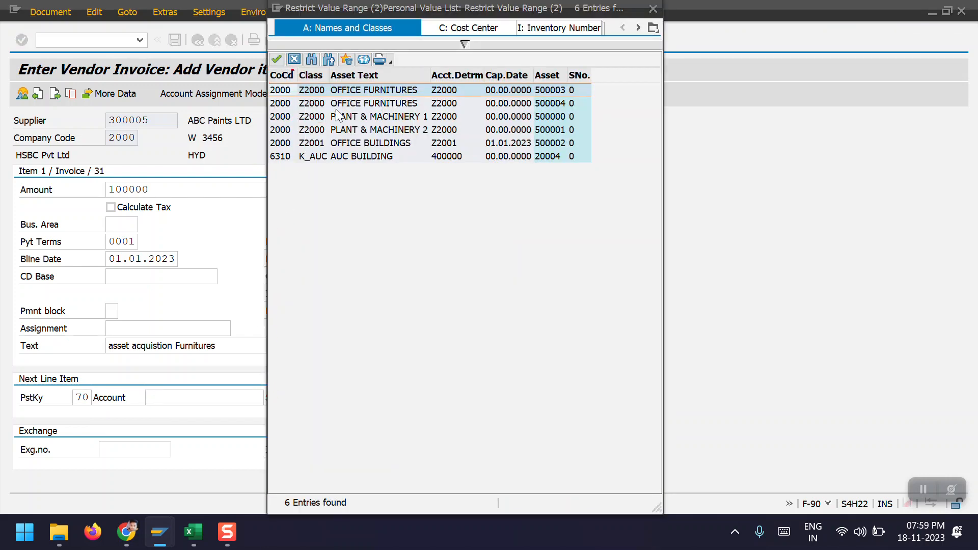
{"action": "double_click", "coordinate": [319, 94]}
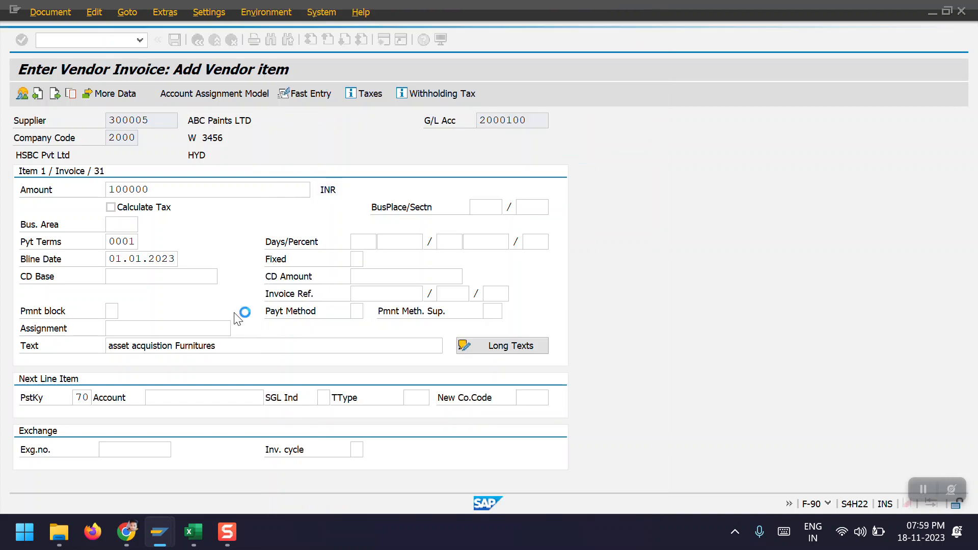
{"action": "left_click", "coordinate": [414, 399]}
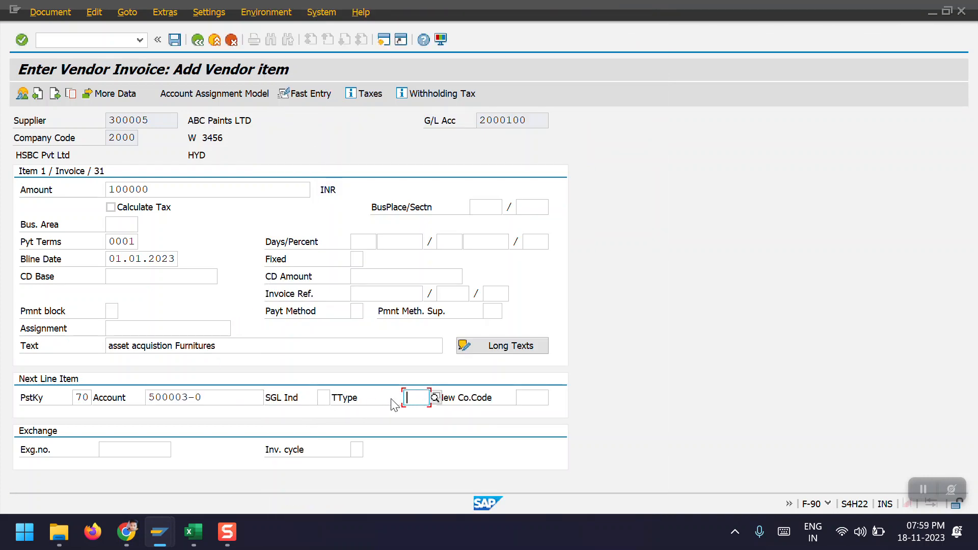
{"action": "type", "text": "100"}
{"action": "key", "text": "Return"}
Set the asset item's amount to 100000 and simulate the document
{"action": "key", "text": "Down"}
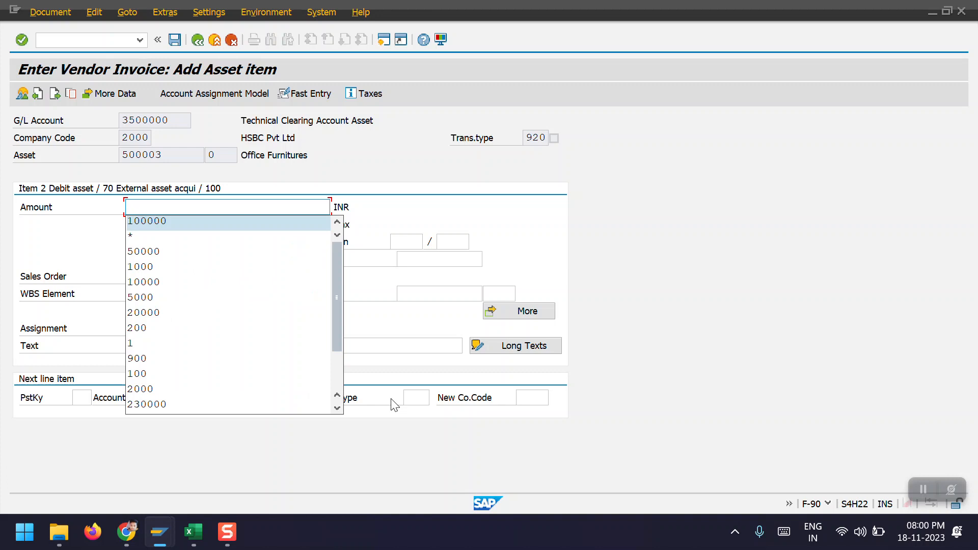
{"action": "key", "text": "Return"}
{"action": "key", "text": "Return"}
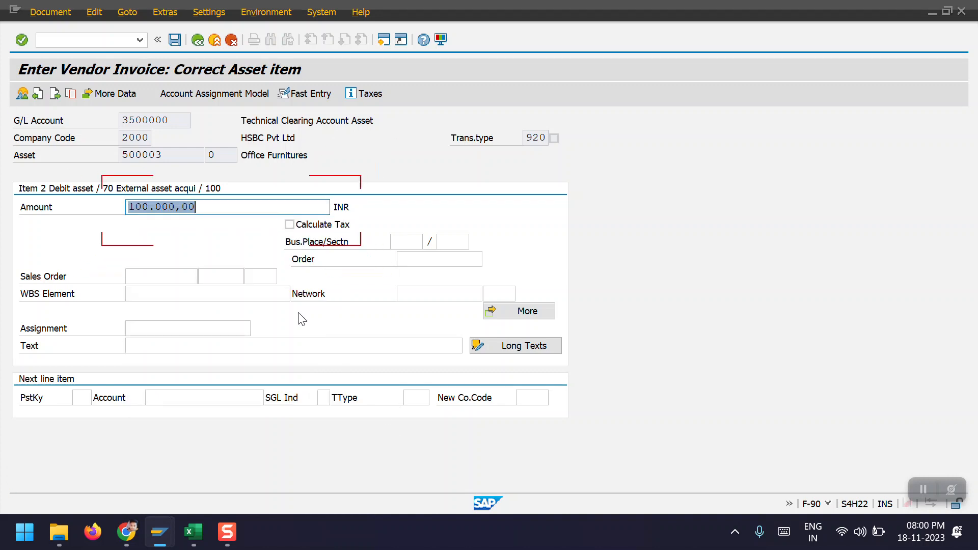
{"action": "left_click", "coordinate": [53, 13]}
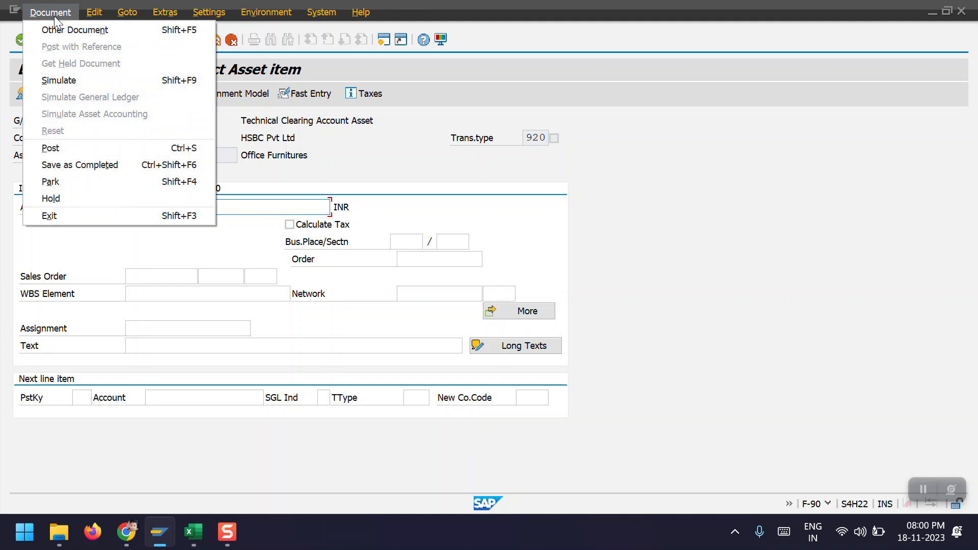
{"action": "left_click", "coordinate": [71, 80]}
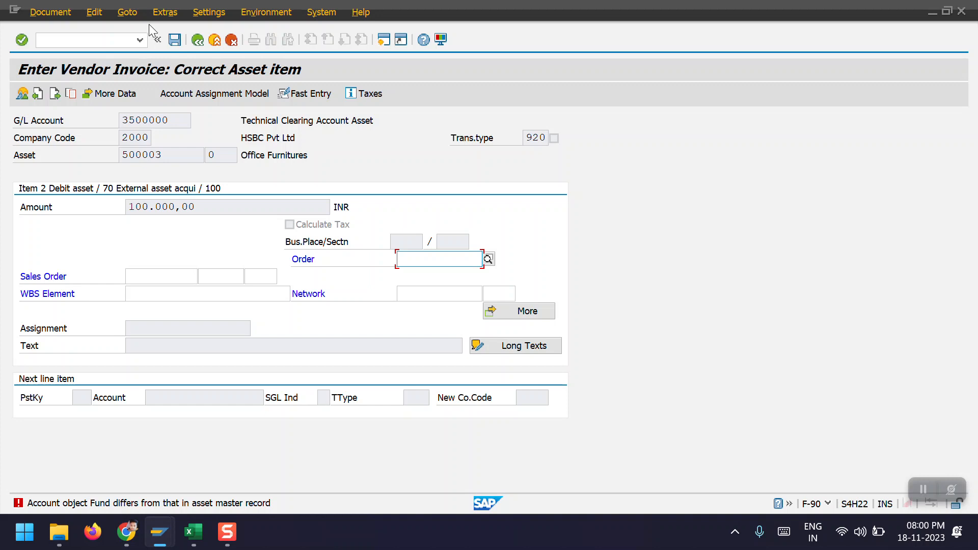
Open asset 500003 in transaction AS02 and show its time-dependent master data
{"action": "left_click", "coordinate": [120, 43]}
{"action": "left_click_drag", "start_coordinate": [175, 151], "coordinate": [113, 153]}
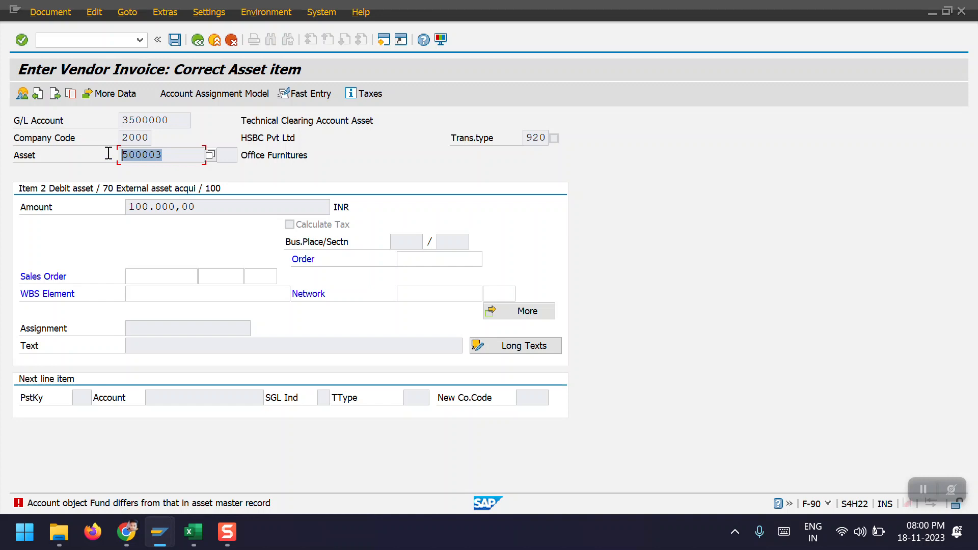
{"action": "left_click", "coordinate": [87, 39]}
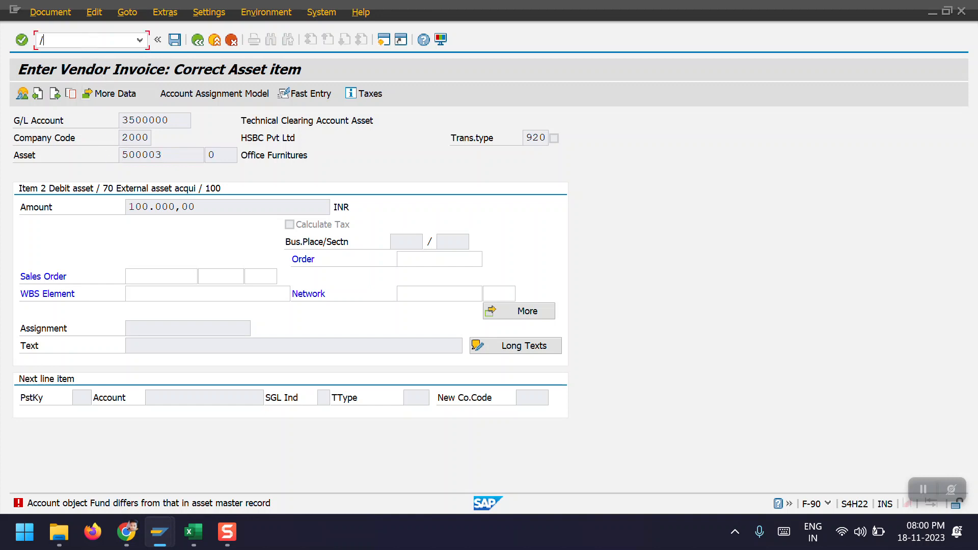
{"action": "type", "text": "/nas0"}
{"action": "key", "text": "Return"}
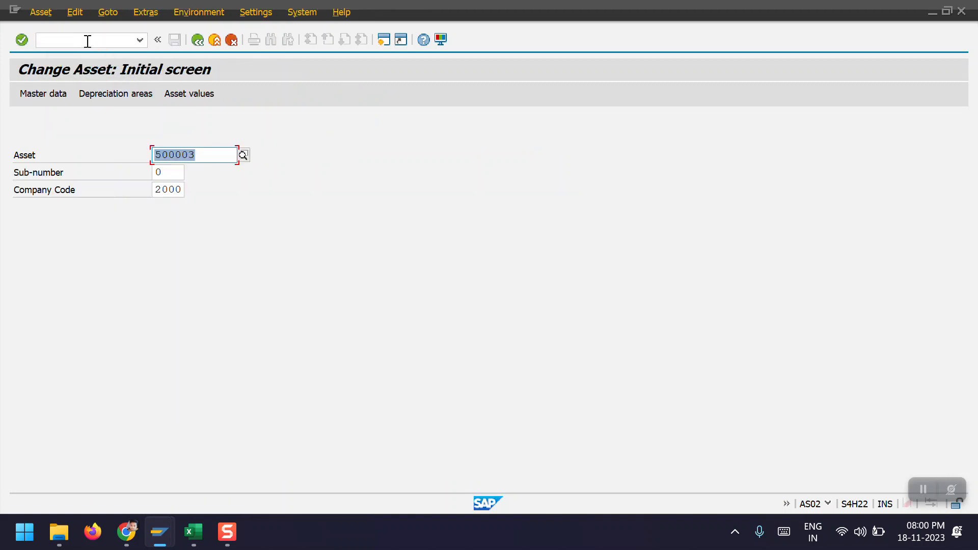
{"action": "key", "text": "Return"}
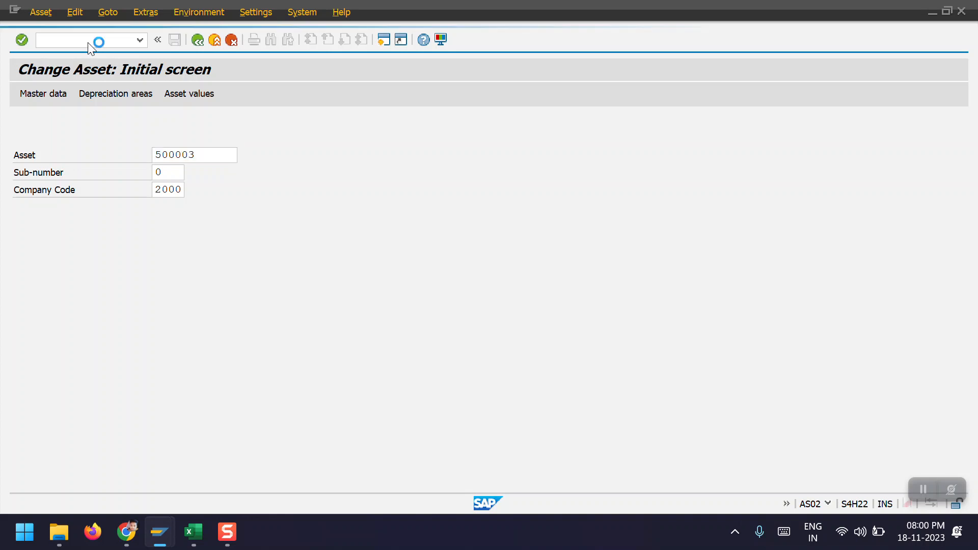
{"action": "left_click", "coordinate": [122, 173]}
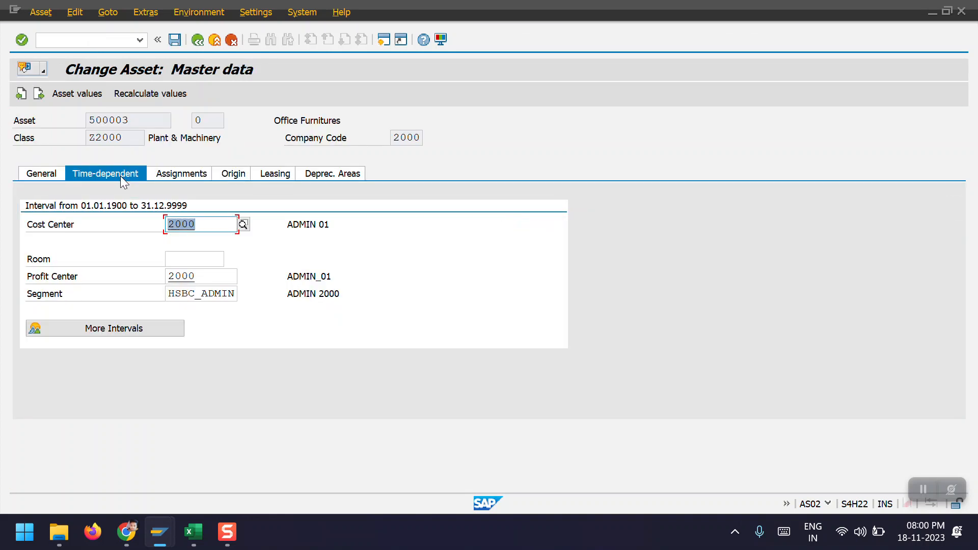
Open the asset's master data screen layout and switch its field group rules for Time-dependent data to change mode
{"action": "left_click", "coordinate": [196, 13]}
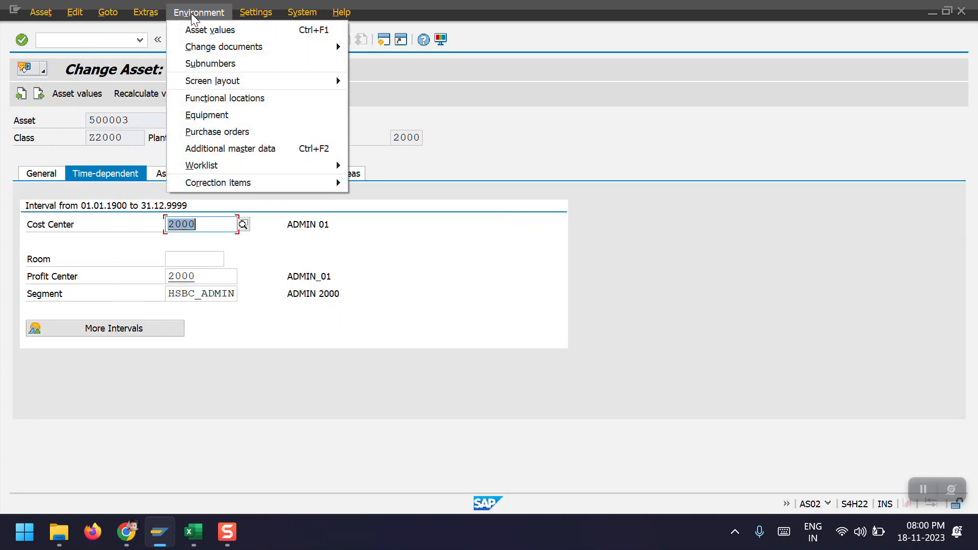
{"action": "mouse_move", "coordinate": [305, 80]}
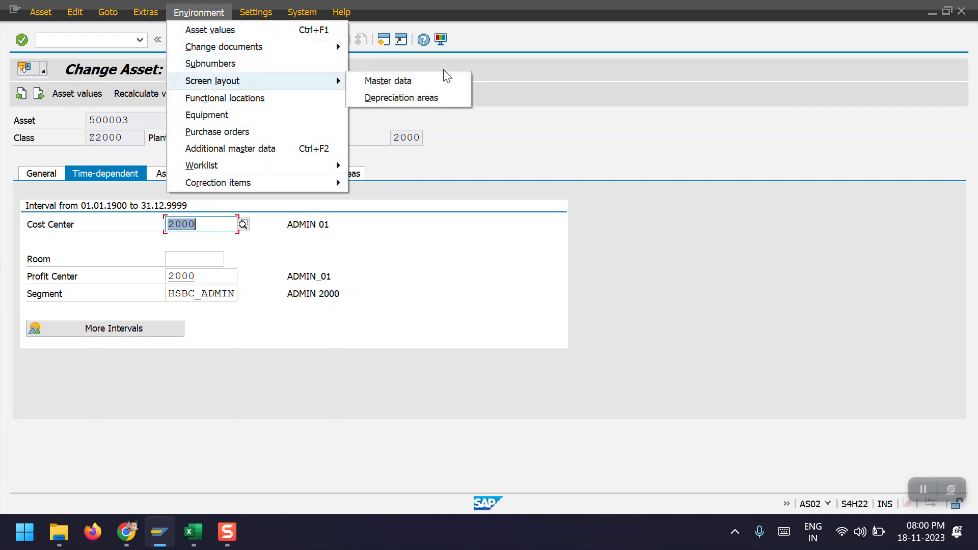
{"action": "left_click", "coordinate": [388, 79]}
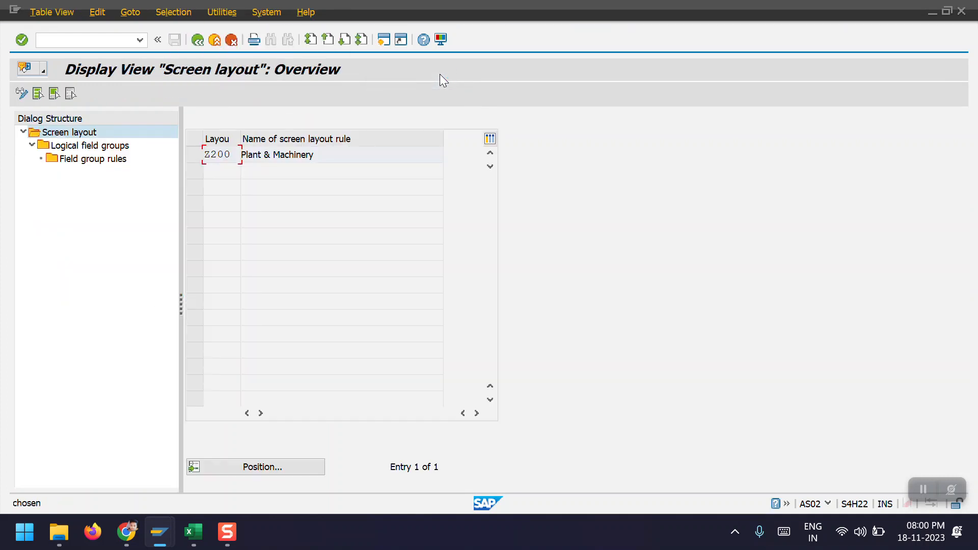
{"action": "double_click", "coordinate": [90, 145]}
{"action": "left_click", "coordinate": [196, 188]}
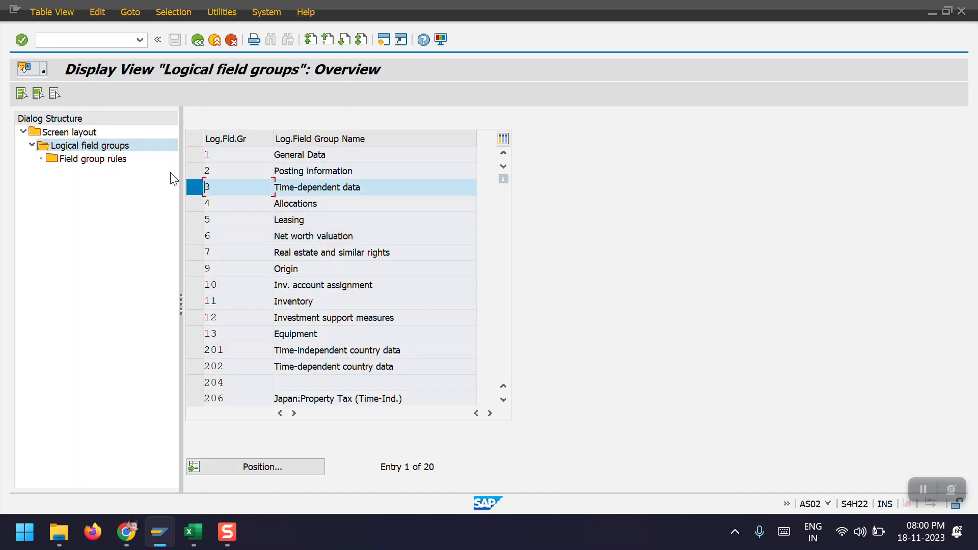
{"action": "double_click", "coordinate": [108, 158]}
{"action": "left_click", "coordinate": [21, 93]}
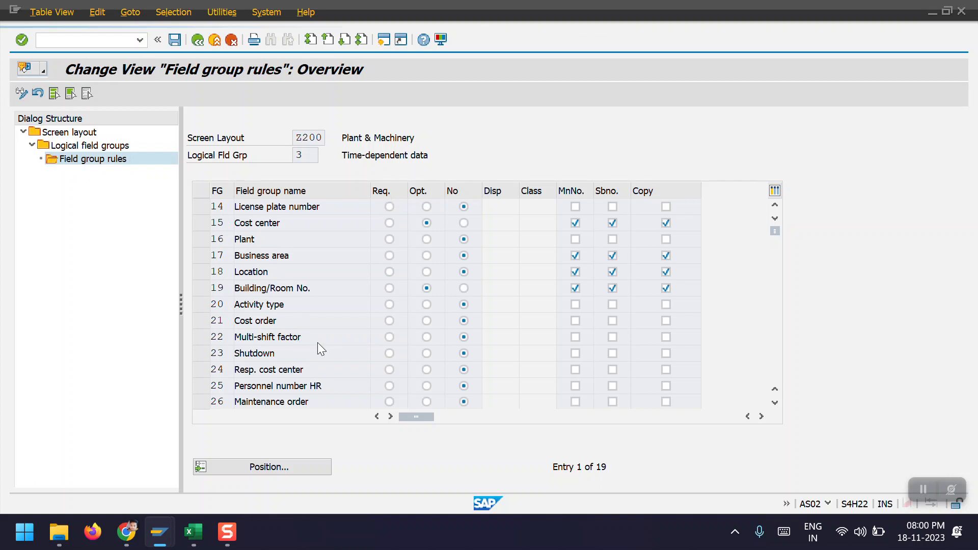
Make the Fund and Funds Center field groups optional and save the rules to the HSBC 2 customizing request
{"action": "scroll", "coordinate": [317, 344], "scroll_direction": "down", "scroll_amount": 2}
{"action": "scroll", "coordinate": [363, 342], "scroll_direction": "down", "scroll_amount": 1}
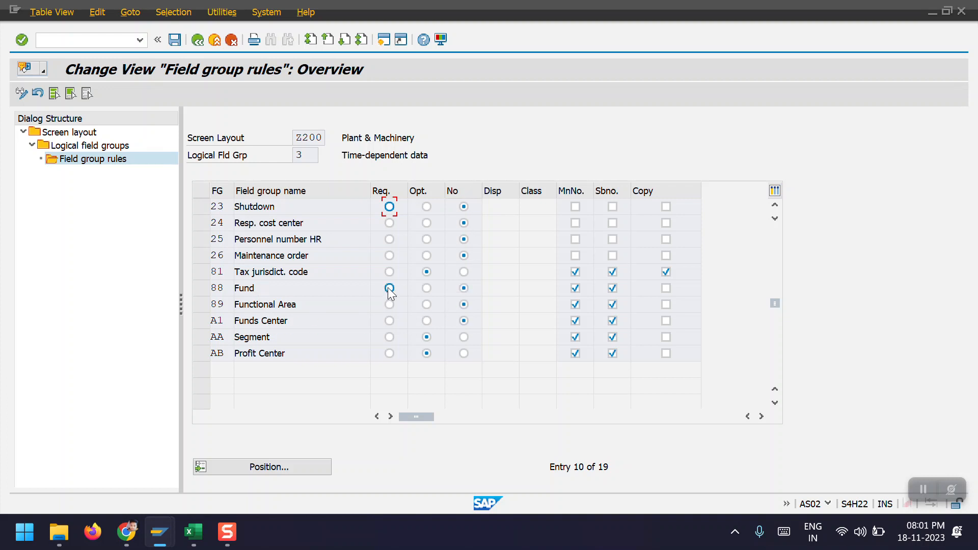
{"action": "left_click", "coordinate": [427, 288]}
{"action": "left_click", "coordinate": [427, 321]}
{"action": "left_click", "coordinate": [174, 40]}
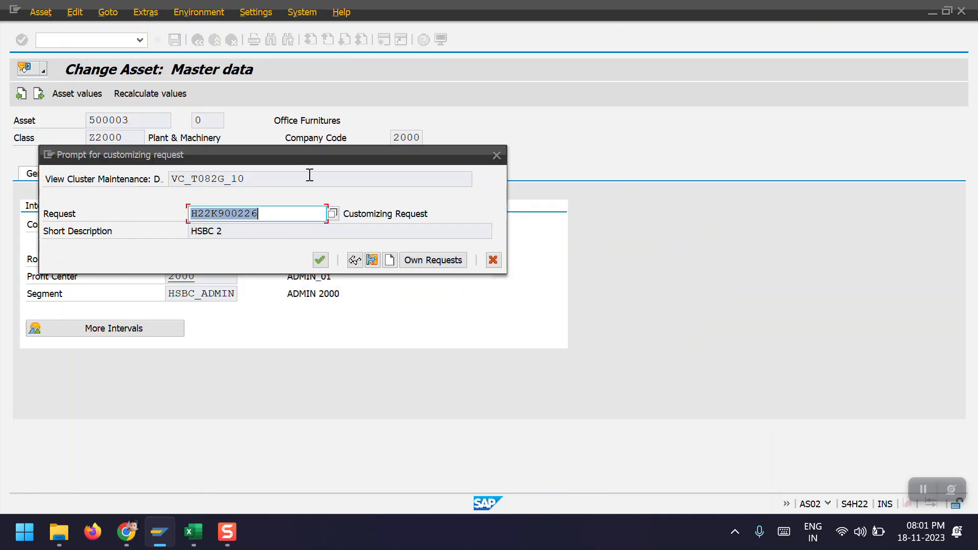
{"action": "left_click", "coordinate": [323, 258]}
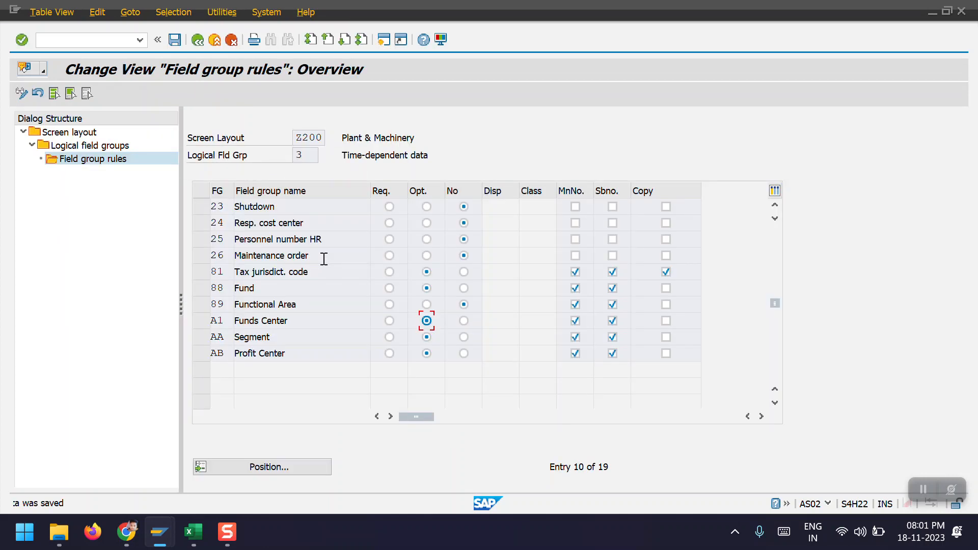
Reopen asset 500003 in transaction AS02 and show its time-dependent master data
{"action": "left_click", "coordinate": [80, 40]}
{"action": "type", "text": "/nas02"}
{"action": "key", "text": "Return"}
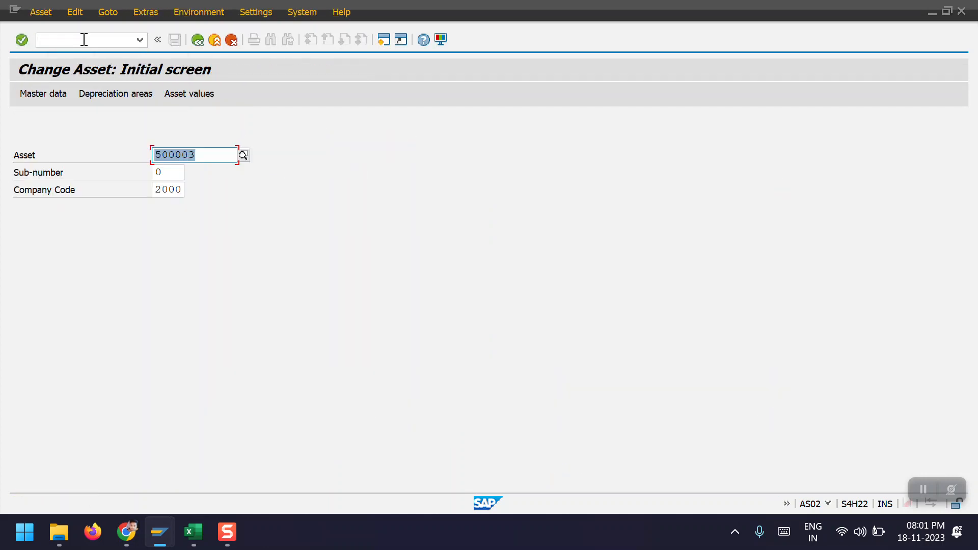
{"action": "key", "text": "Return"}
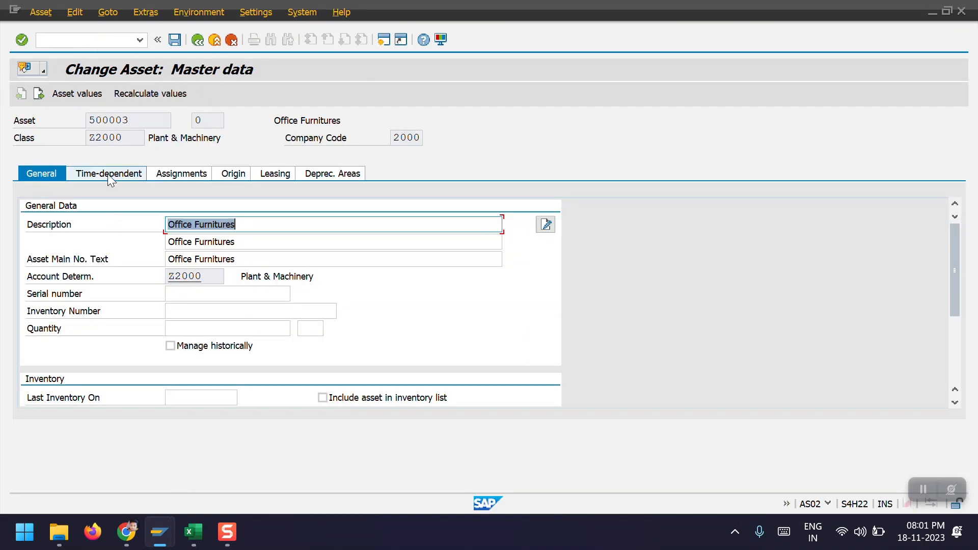
{"action": "left_click", "coordinate": [107, 173]}
Assign fund MAR001 and funds center MARKETING01 to the asset and save it
{"action": "left_click", "coordinate": [189, 276]}
{"action": "left_click", "coordinate": [202, 291]}
{"action": "left_click", "coordinate": [202, 293]}
{"action": "left_click", "coordinate": [204, 307]}
{"action": "key", "text": "Return"}
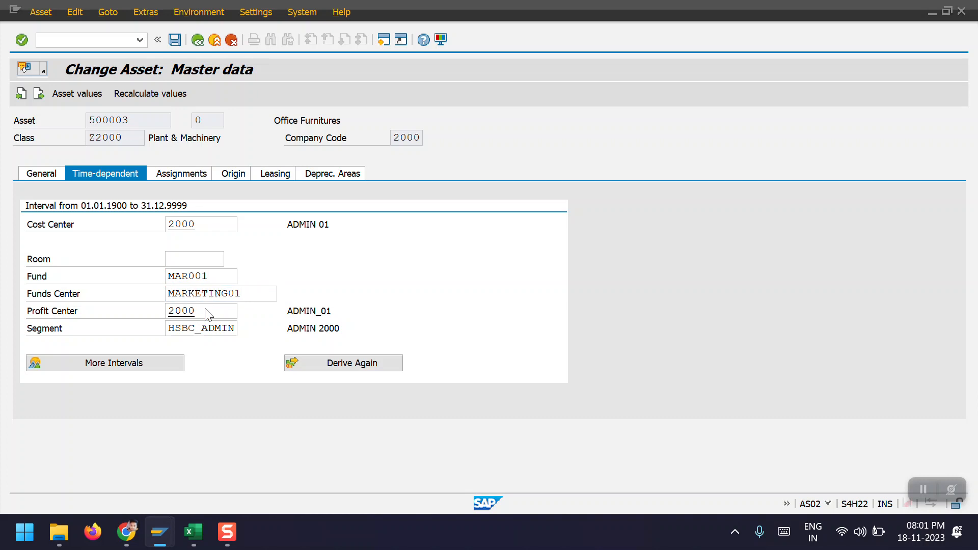
{"action": "key", "text": "ctrl+s"}
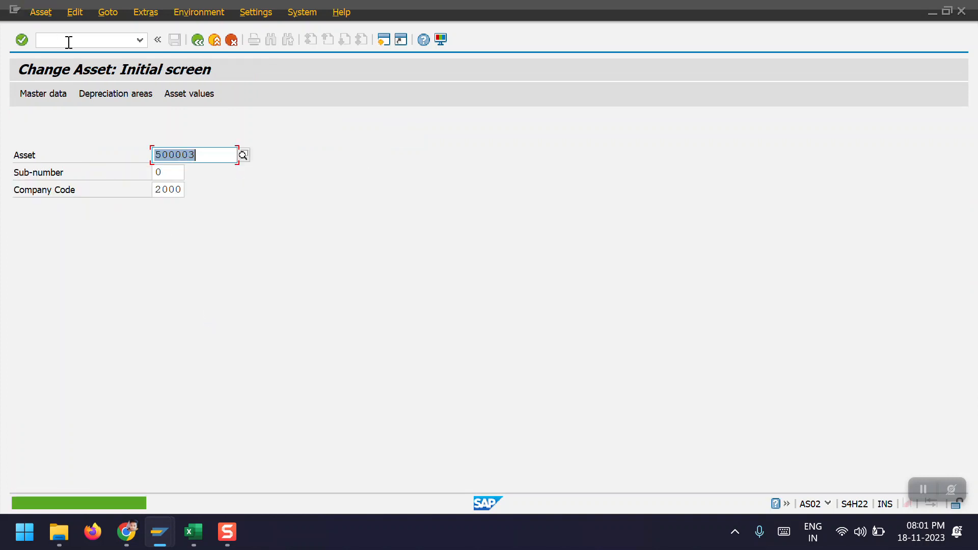
Start transaction F-90 and set both the document date and posting date to 01.01.2023 with period 01
{"action": "left_click", "coordinate": [69, 41]}
{"action": "type", "text": "/nf"}
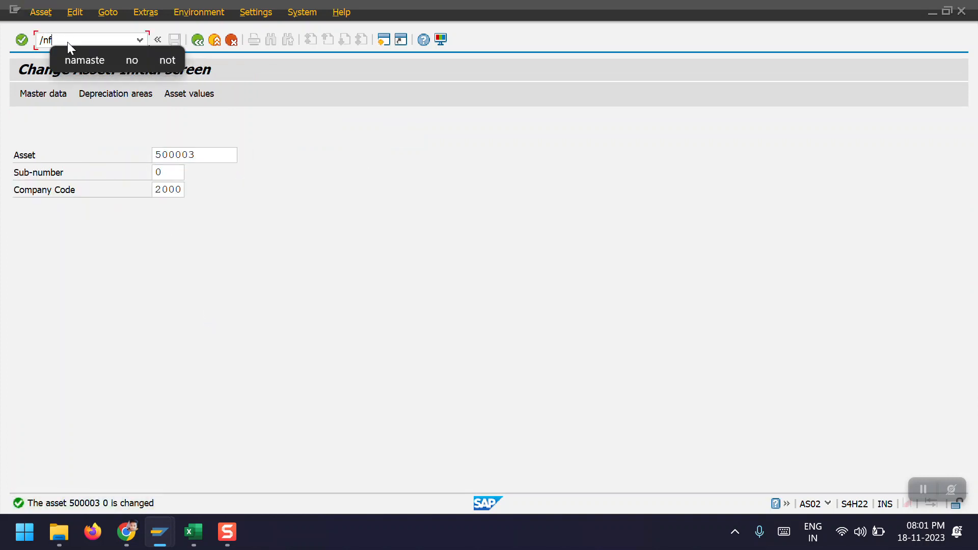
{"action": "type", "text": "-90"}
{"action": "key", "text": "Return"}
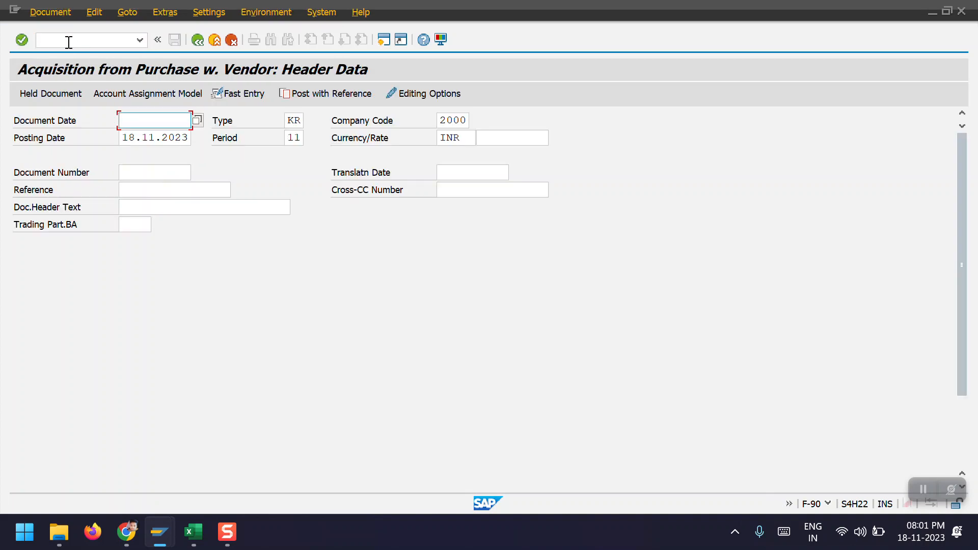
{"action": "key", "text": "Return"}
{"action": "key", "text": "ctrl+a"}
{"action": "key", "text": "ctrl+c"}
{"action": "key", "text": "Down"}
{"action": "key", "text": "ctrl+a"}
{"action": "key", "text": "ctrl+v"}
{"action": "key", "text": "Tab"}
{"action": "type", "text": "01"}
Enter the header text "Asset Acquisition - Vendo" and choose ABC Paints LTD with posting key 31 for the vendor item
{"action": "key", "text": "Tab"}
{"action": "key", "text": "Tab"}
{"action": "key", "text": "Tab"}
{"action": "key", "text": "Tab"}
{"action": "key", "text": "Tab"}
{"action": "key", "text": "space"}
{"action": "key", "text": "Down"}
{"action": "key", "text": "Return"}
{"action": "key", "text": "Tab"}
{"action": "key", "text": "Tab"}
{"action": "key", "text": "Tab"}
{"action": "key", "text": "space"}
{"action": "key", "text": "Down"}
{"action": "key", "text": "Return"}
{"action": "key", "text": "Return"}
Set the vendor item's amount to 100000 and its text to "asset acquistion Furnitures"
{"action": "key", "text": "space"}
{"action": "key", "text": "Down"}
{"action": "key", "text": "Return"}
{"action": "key", "text": "Down"}
{"action": "key", "text": "Down"}
{"action": "key", "text": "Down"}
{"action": "key", "text": "Down"}
{"action": "key", "text": "Down"}
{"action": "key", "text": "Down"}
{"action": "key", "text": "Down"}
{"action": "key", "text": "Down"}
{"action": "key", "text": "space"}
{"action": "key", "text": "Down"}
{"action": "key", "text": "Return"}
Fill the next line item with posting key 70, asset 500003-0 and transaction type 100
{"action": "key", "text": "Down"}
{"action": "key", "text": "space"}
{"action": "key", "text": "Down"}
{"action": "key", "text": "Down"}
{"action": "key", "text": "Return"}
{"action": "key", "text": "Tab"}
{"action": "key", "text": "space"}
{"action": "key", "text": "Down"}
{"action": "key", "text": "Down"}
{"action": "key", "text": "Return"}
{"action": "key", "text": "Tab"}
{"action": "key", "text": "Tab"}
{"action": "key", "text": "space"}
{"action": "key", "text": "Down"}
{"action": "key", "text": "Return"}
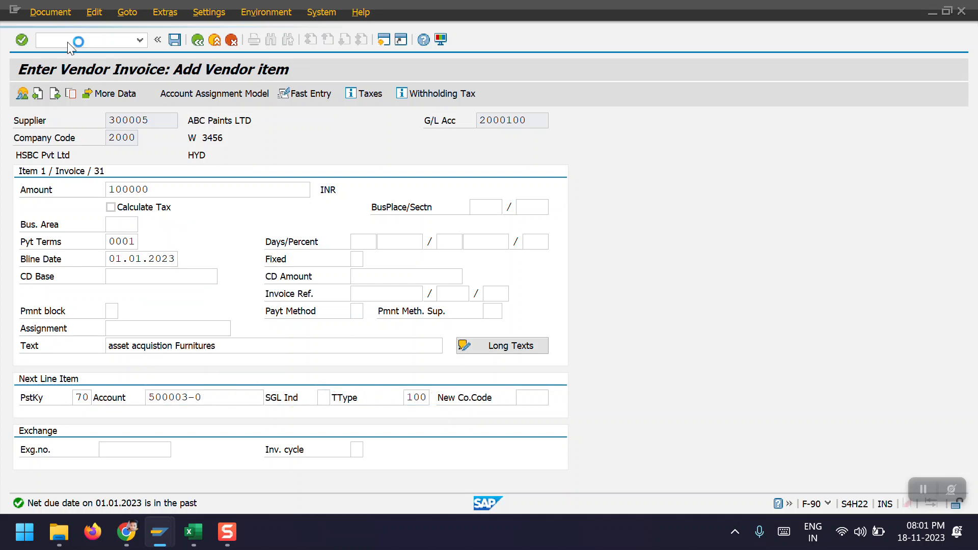
Enter 100000 as the amount of the Office Furnitures asset item and simulate the document
{"action": "type", "text": "100000"}
{"action": "key", "text": "Return"}
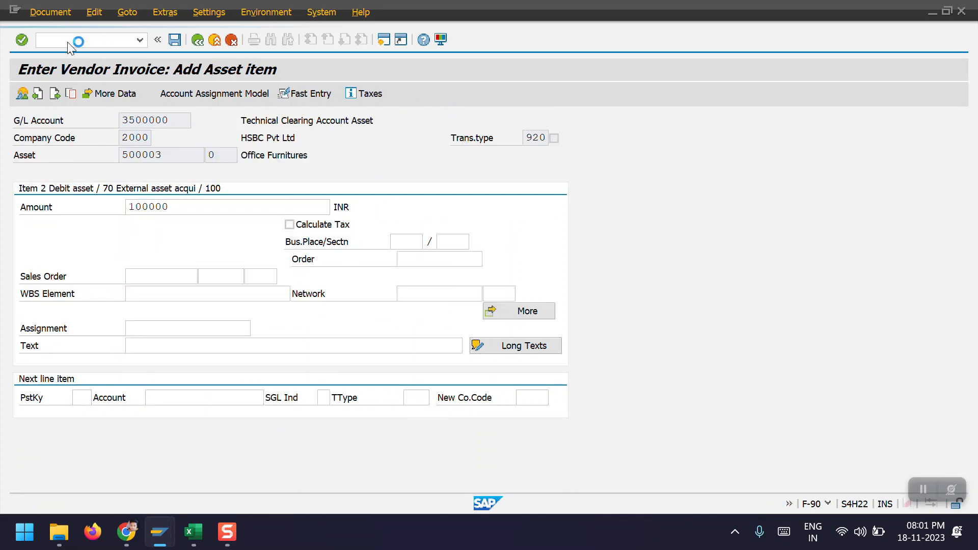
{"action": "left_click", "coordinate": [54, 17]}
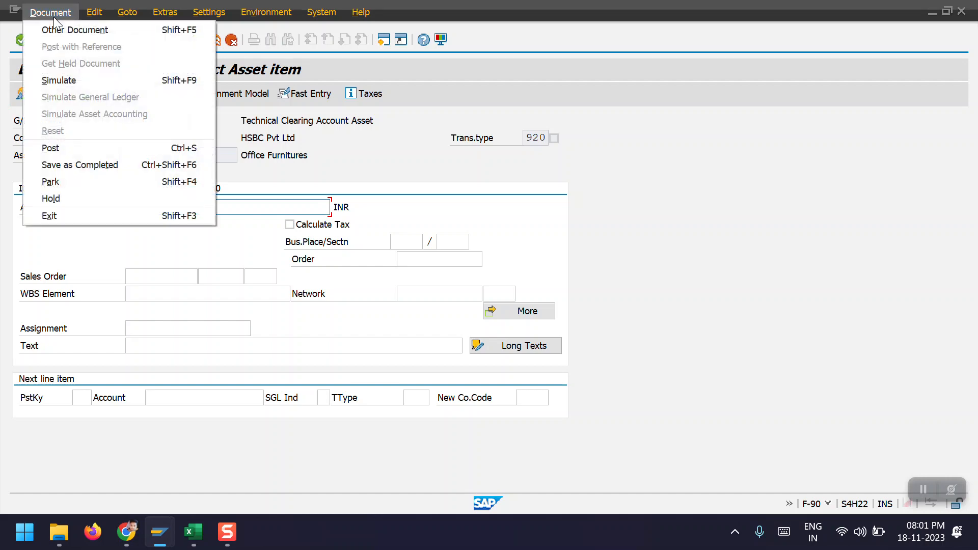
{"action": "left_click", "coordinate": [59, 80]}
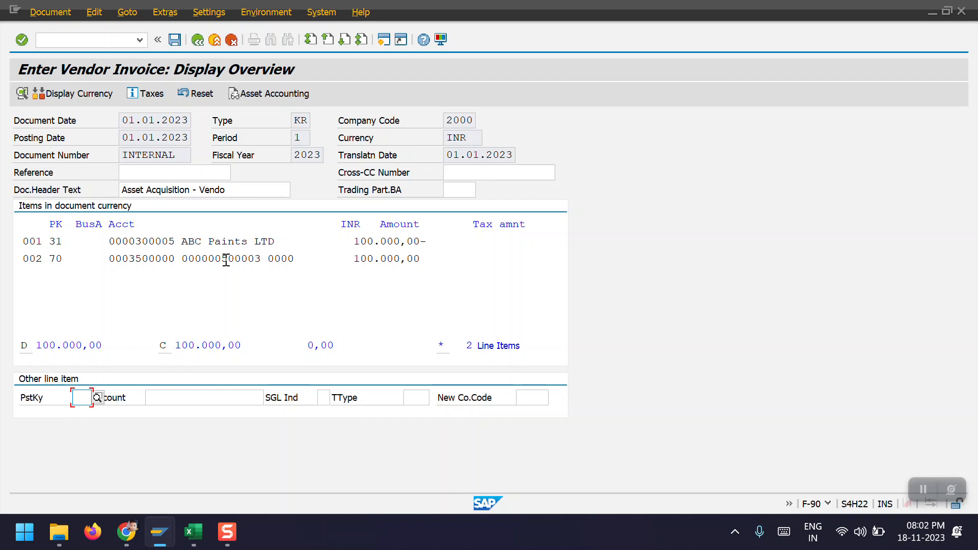
Examine the simulated document's asset accounting line items, checking their posting keys and G/L accounts
{"action": "left_click_drag", "start_coordinate": [221, 259], "coordinate": [261, 259]}
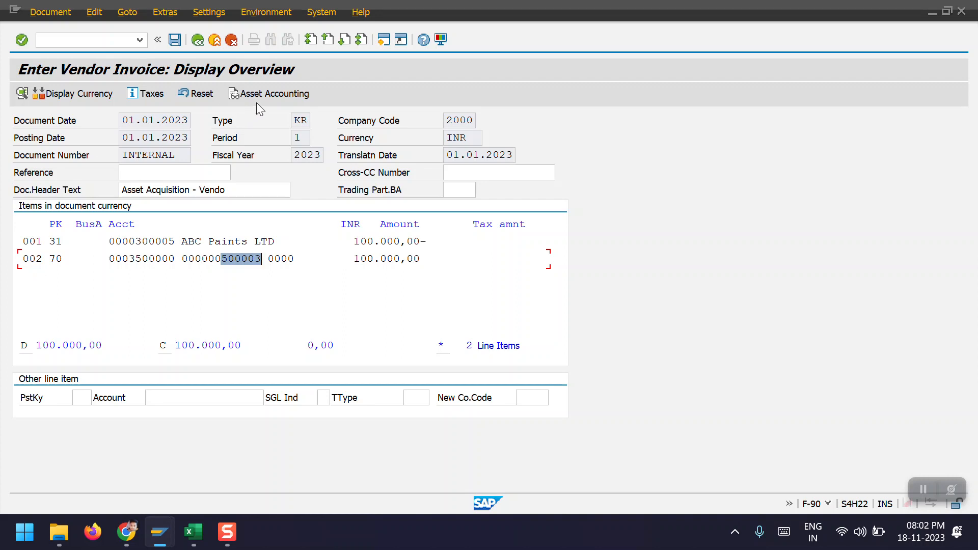
{"action": "left_click", "coordinate": [273, 96]}
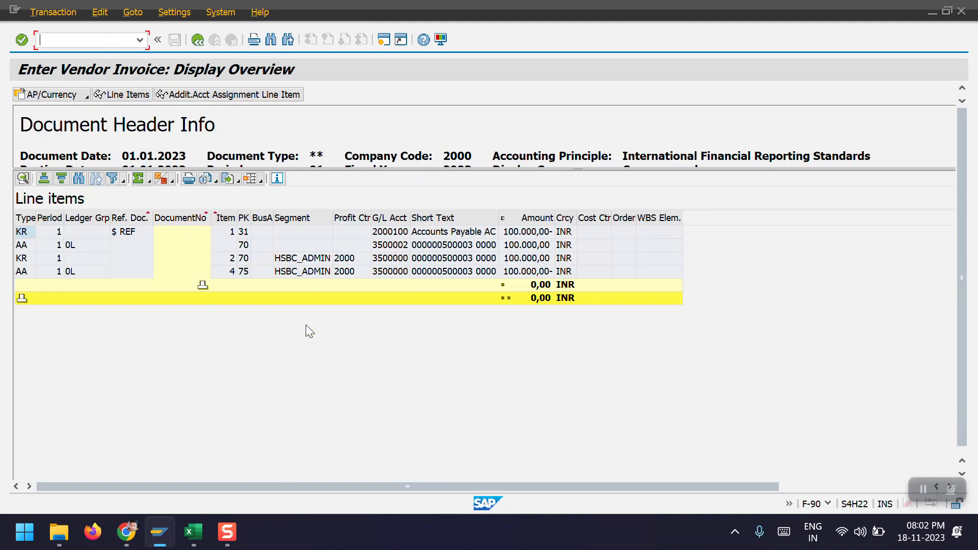
{"action": "left_click", "coordinate": [245, 234]}
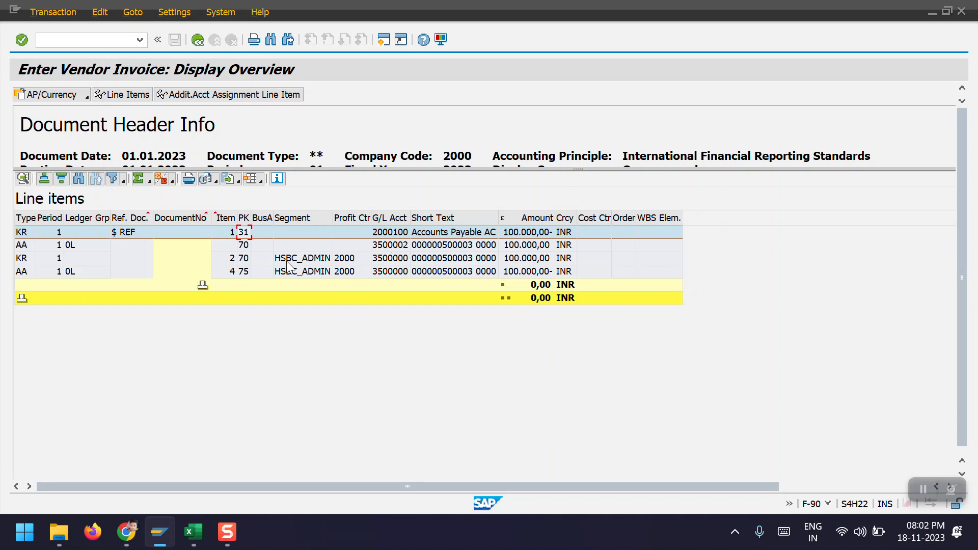
{"action": "left_click", "coordinate": [244, 258]}
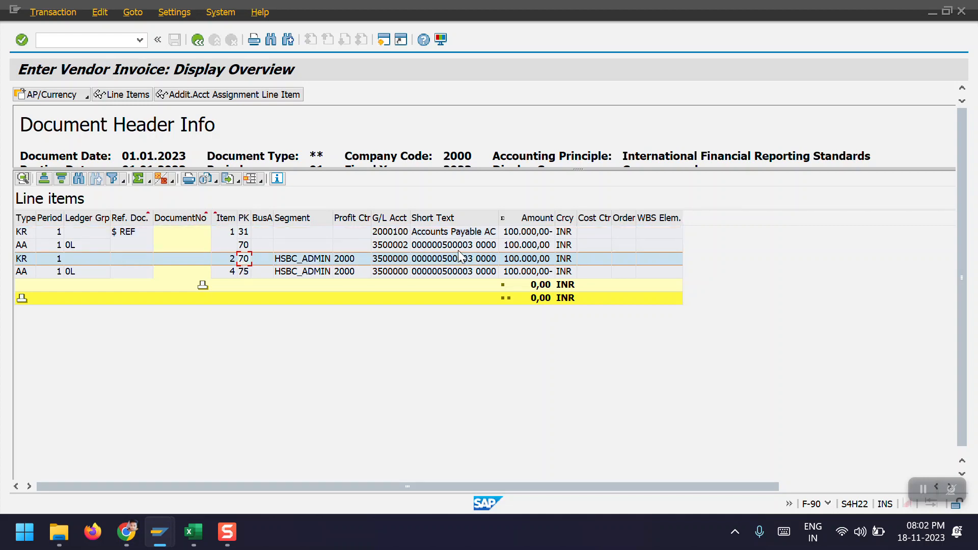
{"action": "left_click", "coordinate": [244, 245]}
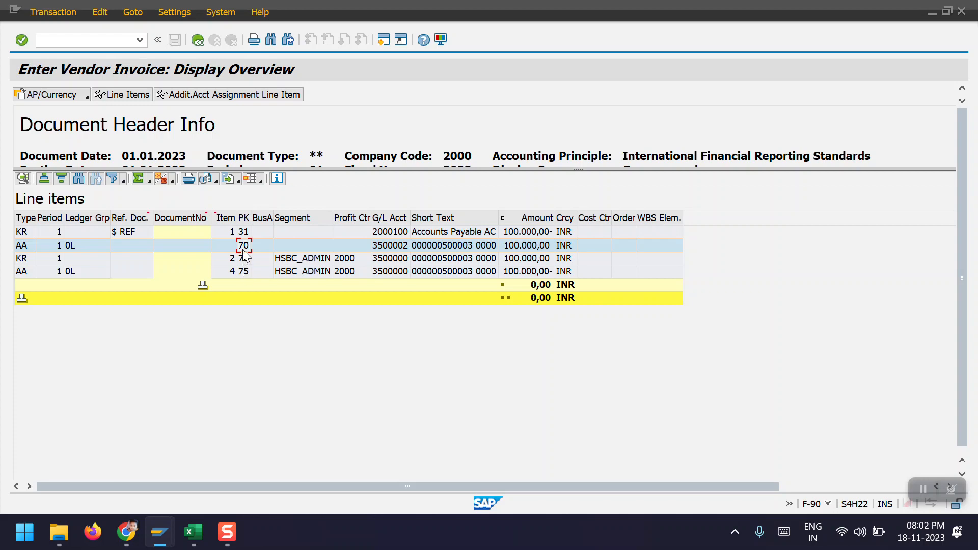
{"action": "left_click", "coordinate": [242, 273]}
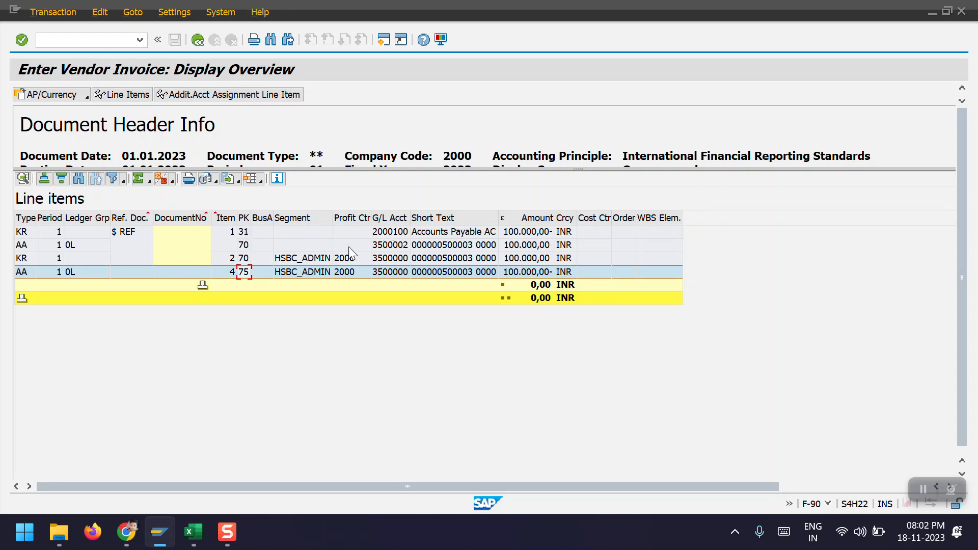
{"action": "left_click", "coordinate": [388, 248]}
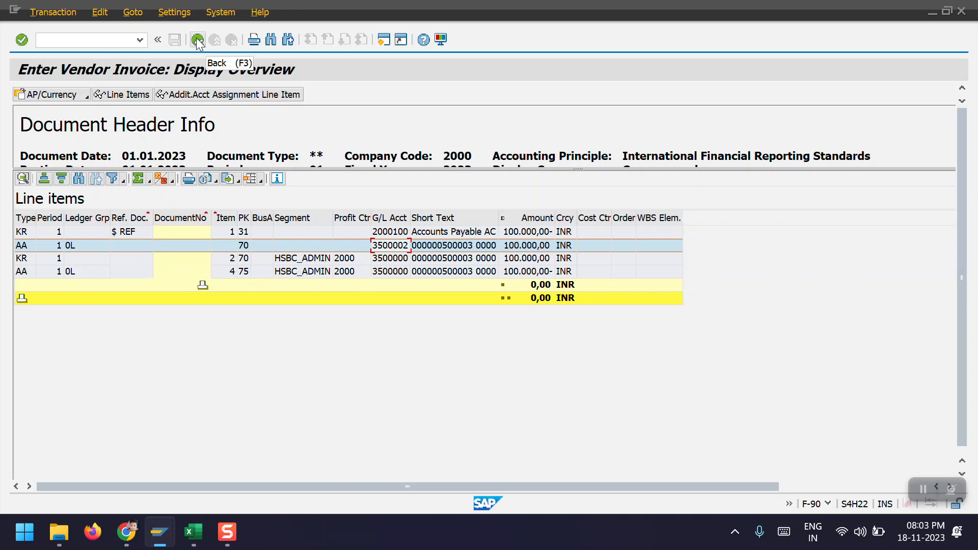
{"action": "left_click", "coordinate": [922, 488]}
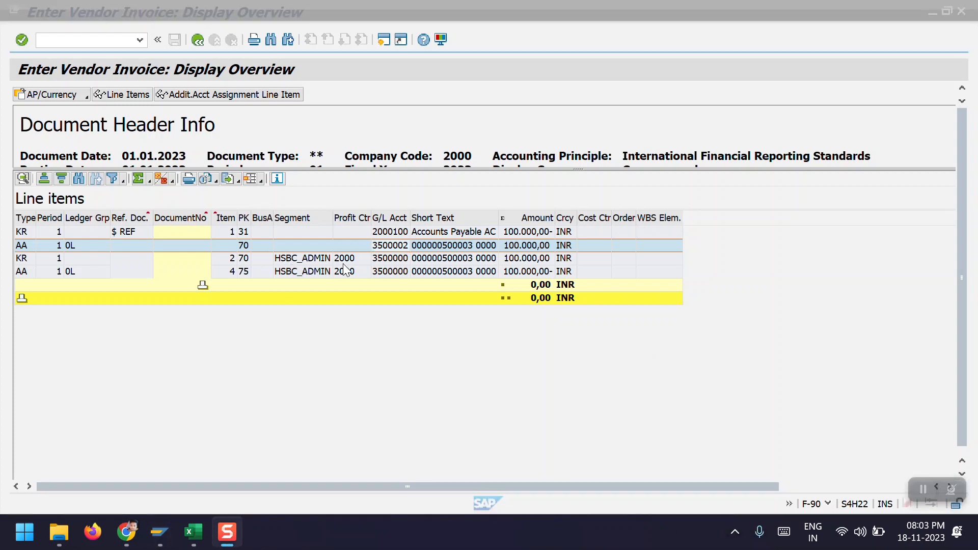
{"action": "left_click", "coordinate": [430, 236]}
{"action": "left_click", "coordinate": [405, 246]}
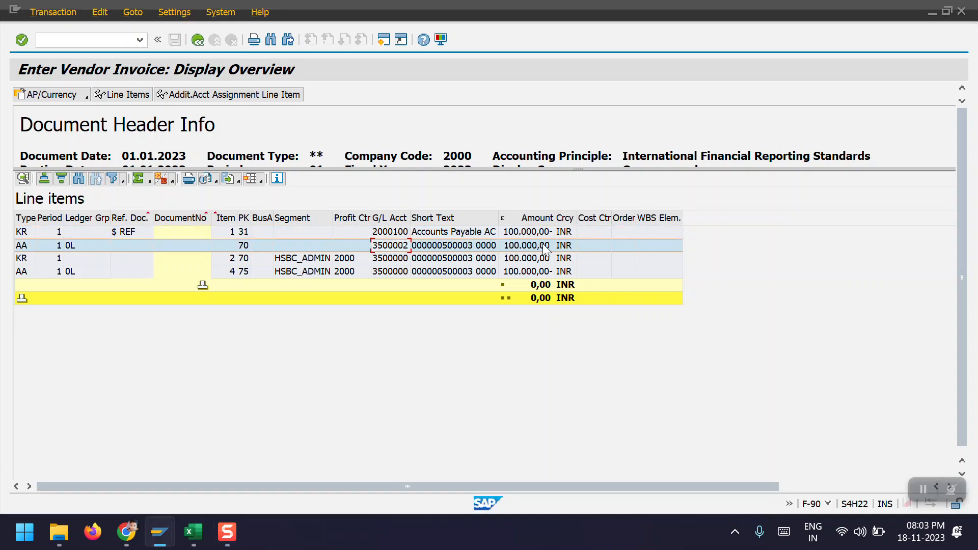
Return to the document overview, post the vendor invoice and display the posted document
{"action": "left_click", "coordinate": [195, 42]}
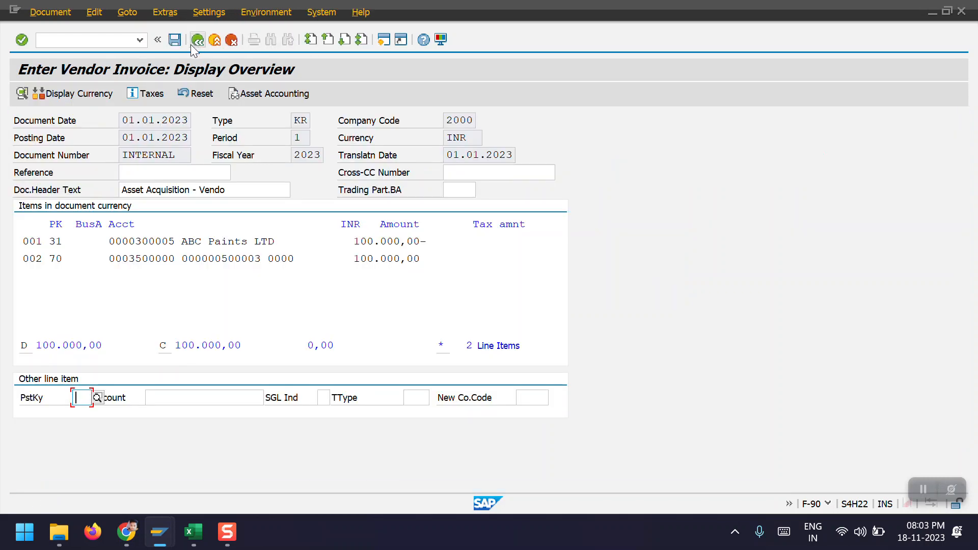
{"action": "left_click", "coordinate": [174, 39]}
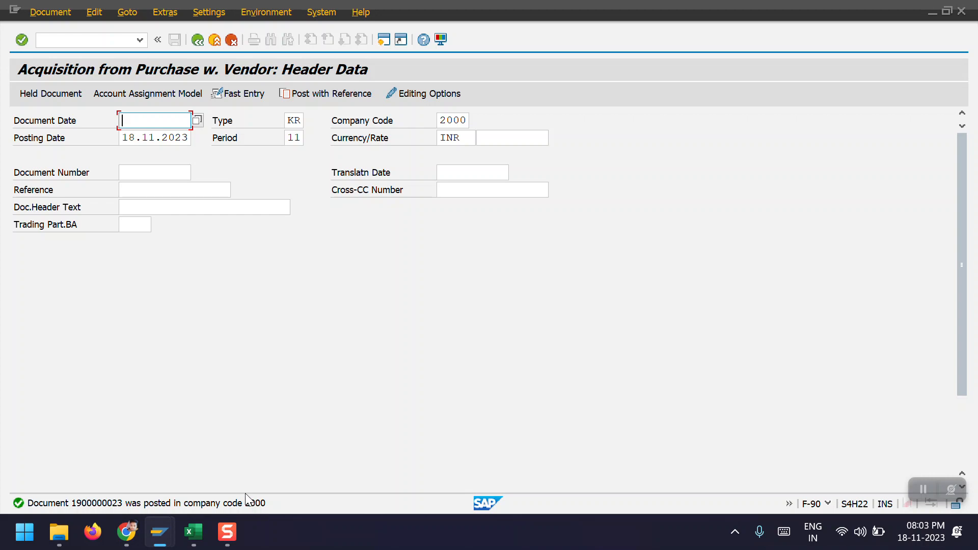
{"action": "left_click", "coordinate": [50, 13]}
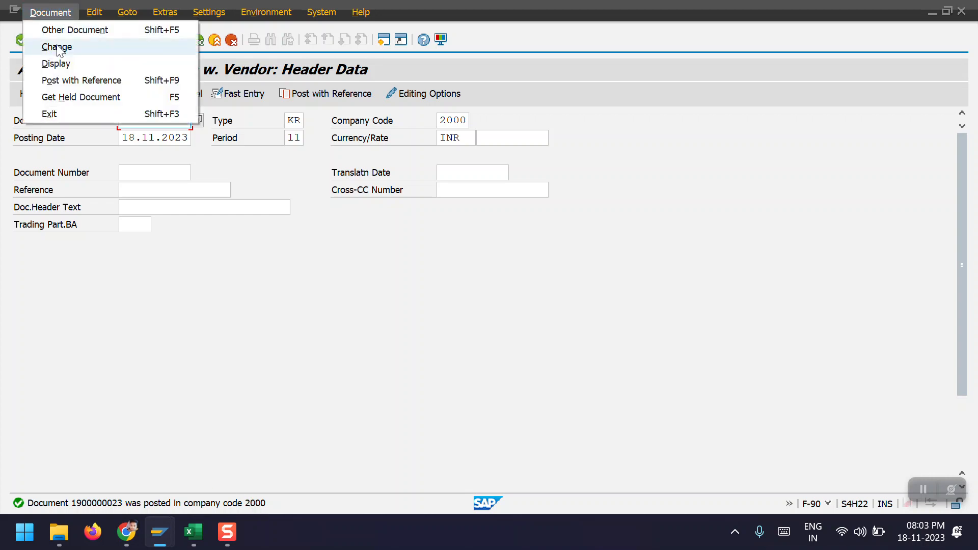
{"action": "left_click", "coordinate": [60, 65]}
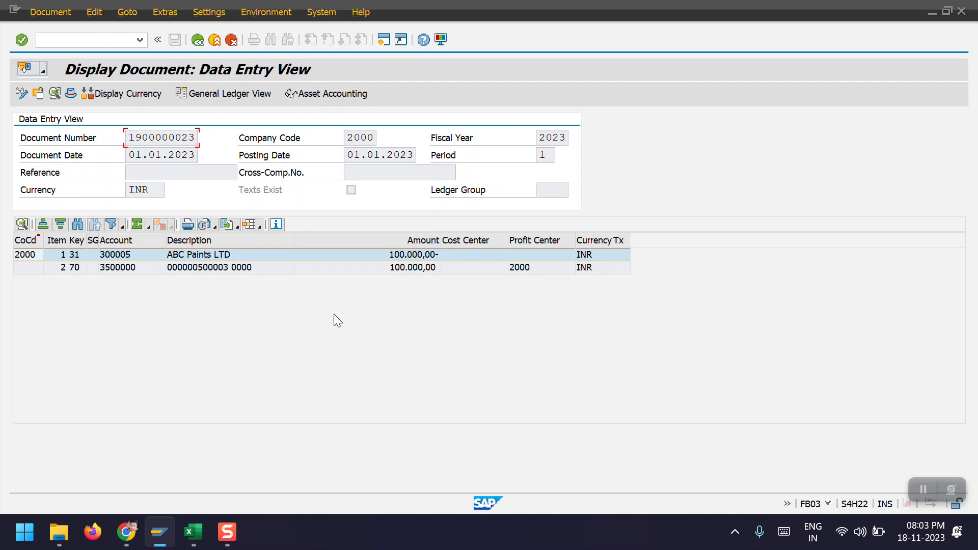
Review the posted document's general ledger view and its asset accounting line items
{"action": "left_click", "coordinate": [206, 92]}
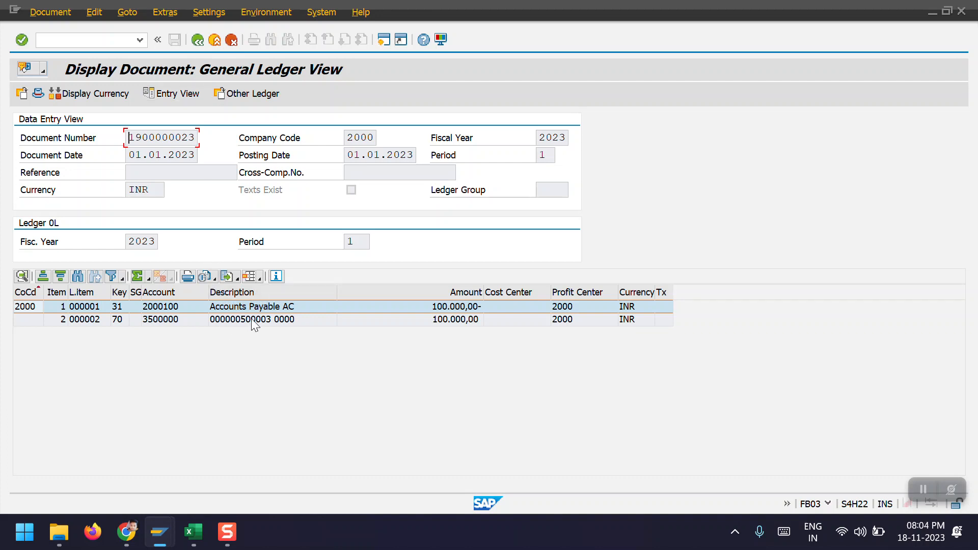
{"action": "left_click", "coordinate": [239, 94]}
{"action": "left_click", "coordinate": [583, 275]}
{"action": "left_click", "coordinate": [180, 98]}
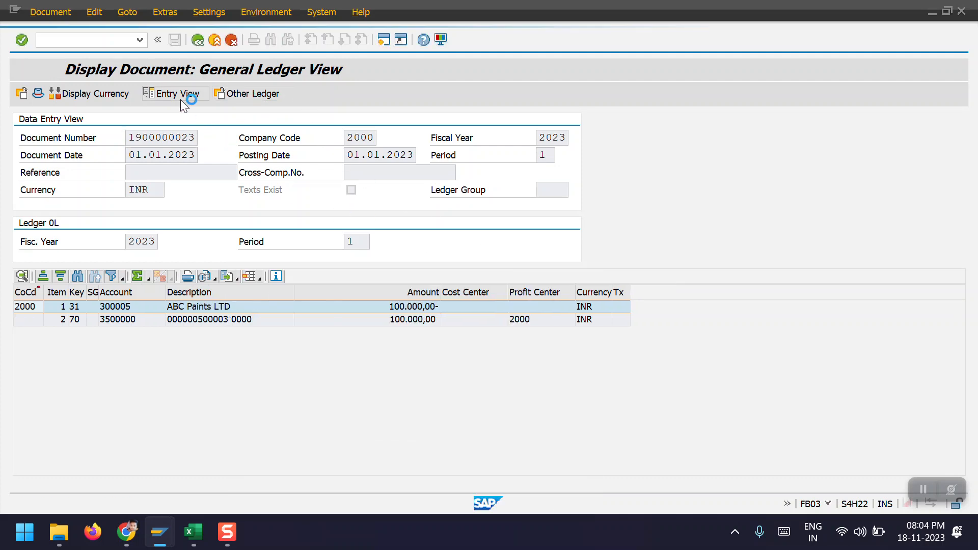
{"action": "left_click", "coordinate": [320, 95]}
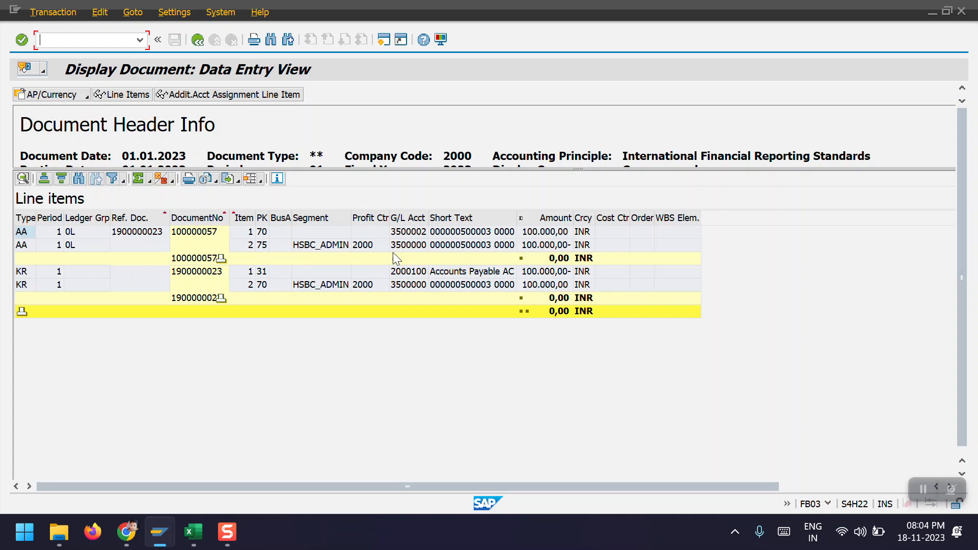
{"action": "left_click", "coordinate": [426, 246]}
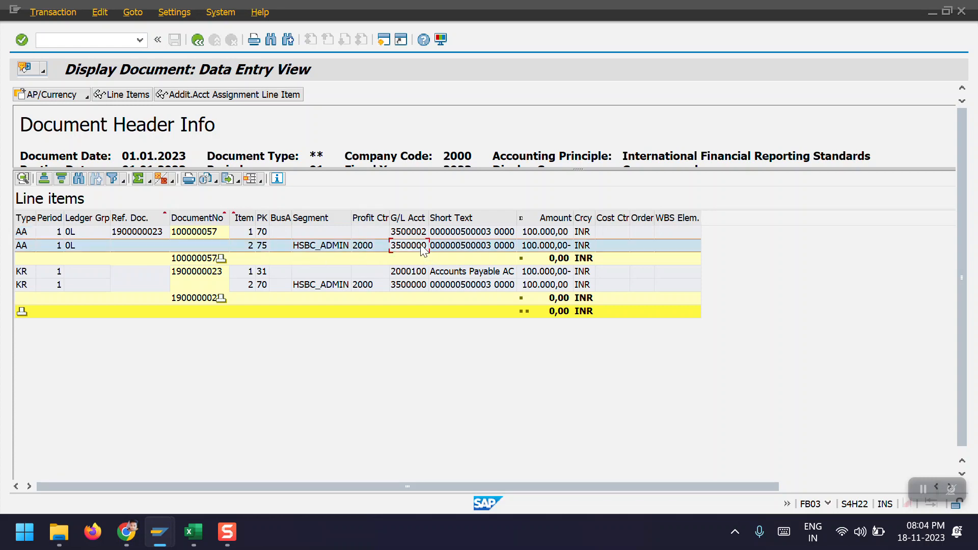
Compare the G/L accounts and posting keys of the AA and KR line items in the asset accounting view
{"action": "left_click", "coordinate": [422, 287]}
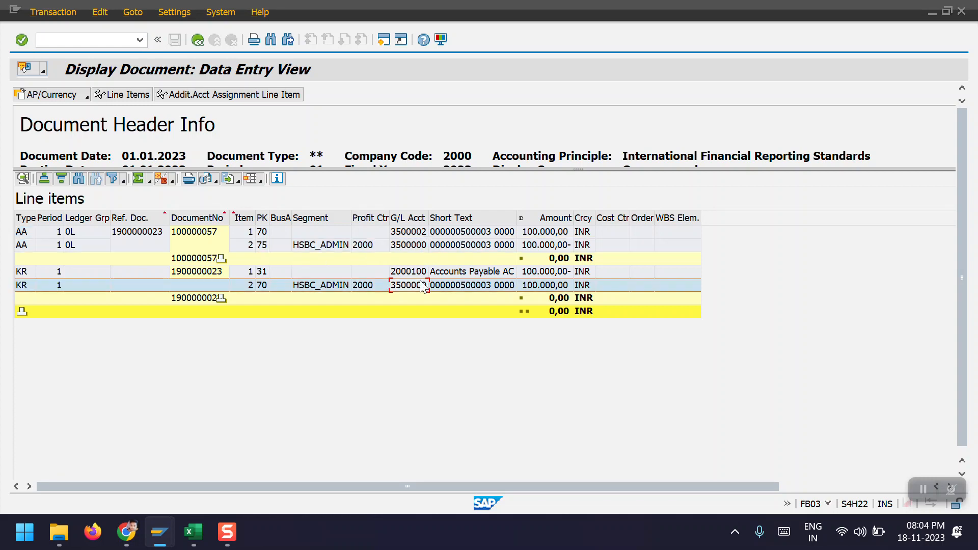
{"action": "left_click", "coordinate": [265, 272]}
{"action": "left_click", "coordinate": [265, 234]}
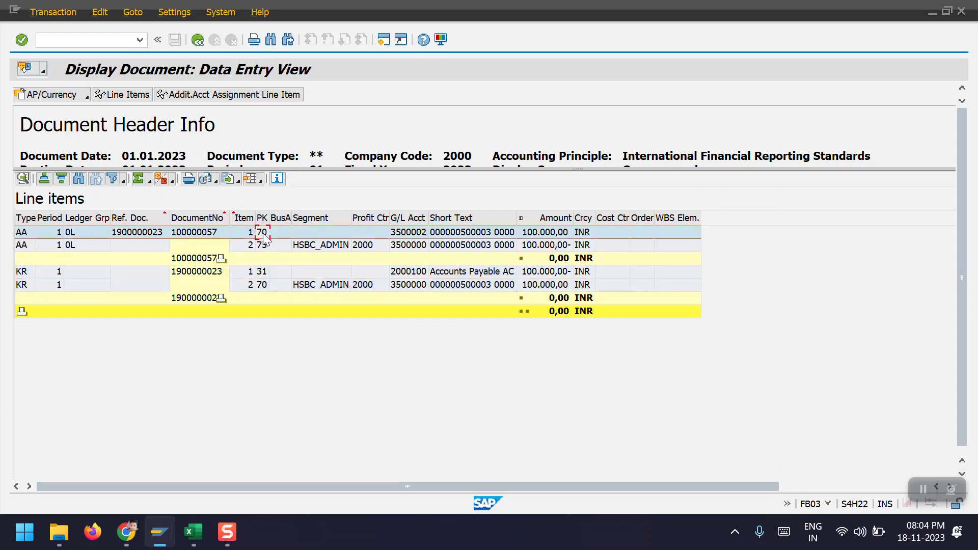
Widen the item number column, sort the line items by it in ascending order to check their posting keys, and return to the document overview
{"action": "left_click_drag", "start_coordinate": [254, 217], "coordinate": [277, 218]}
{"action": "left_click", "coordinate": [268, 219]}
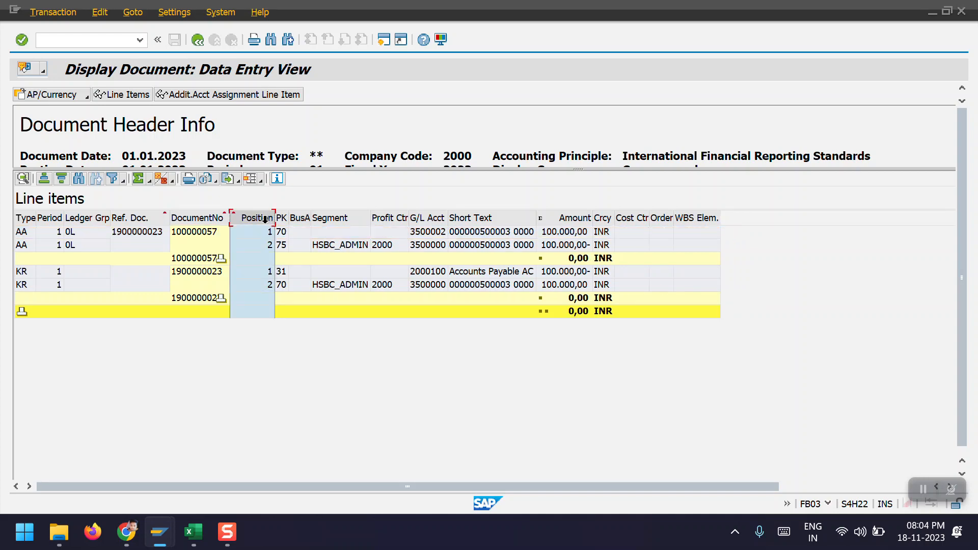
{"action": "left_click", "coordinate": [42, 181]}
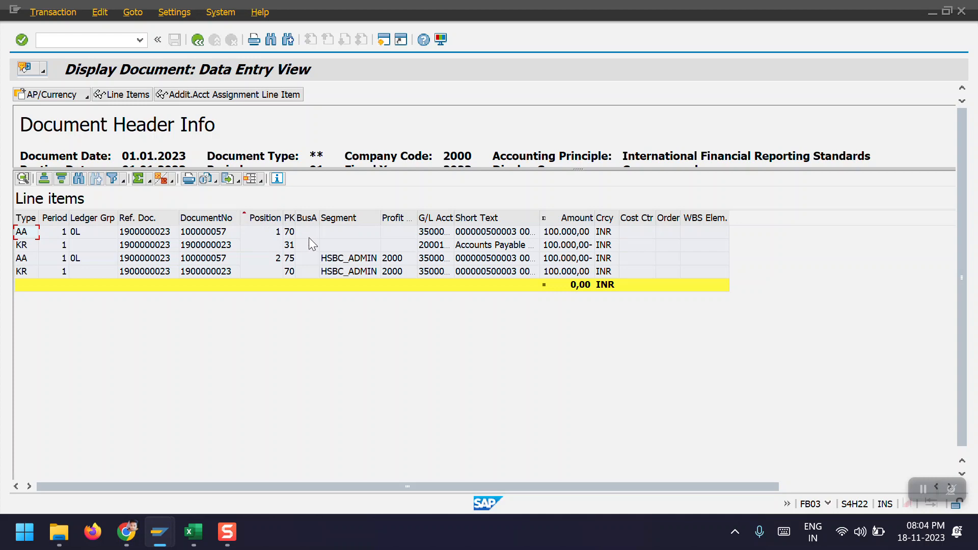
{"action": "left_click", "coordinate": [289, 232]}
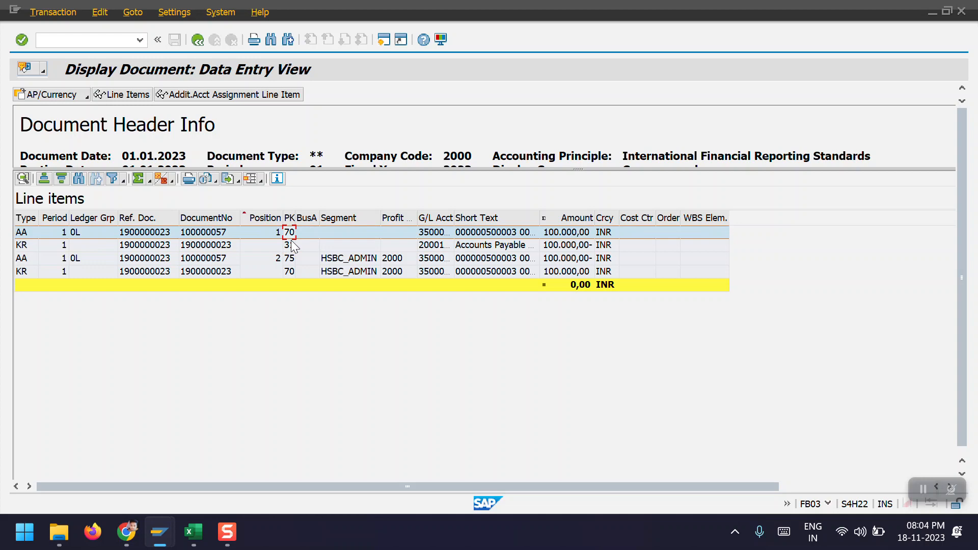
{"action": "left_click", "coordinate": [196, 44]}
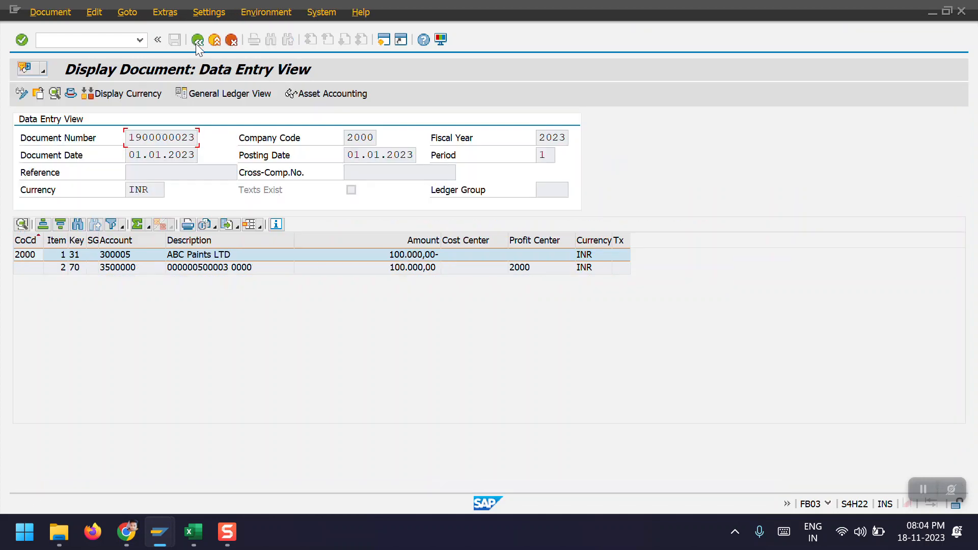